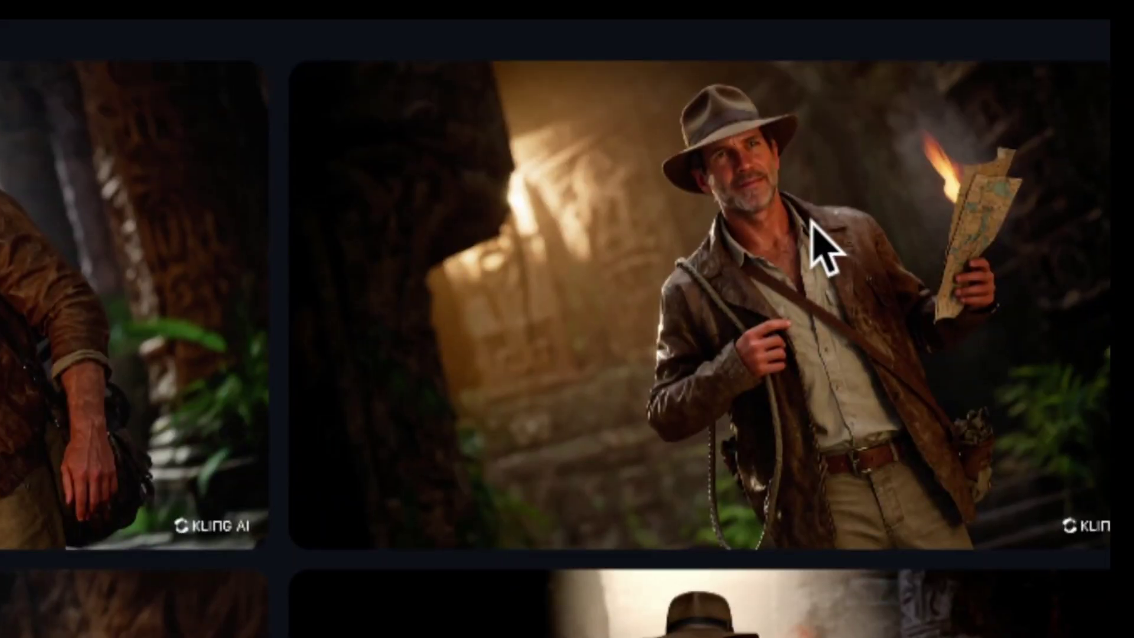
Step: Open the reference-selection options for the image of the adventurer holding a burning map, and close them without confirming
mouse_move(944, 492)
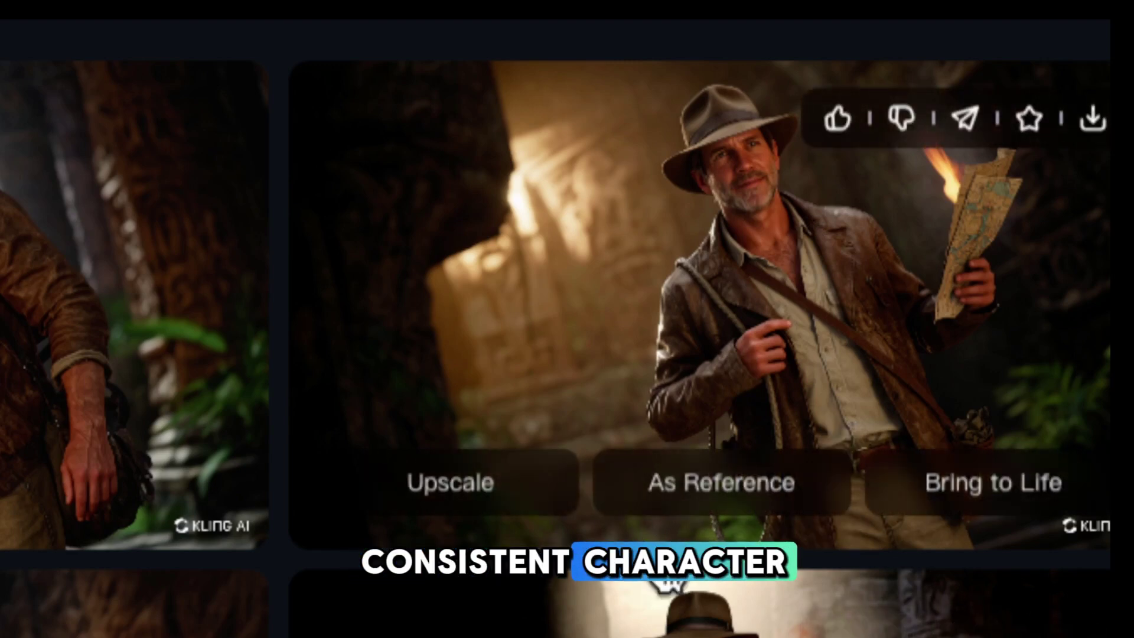
left_click(727, 497)
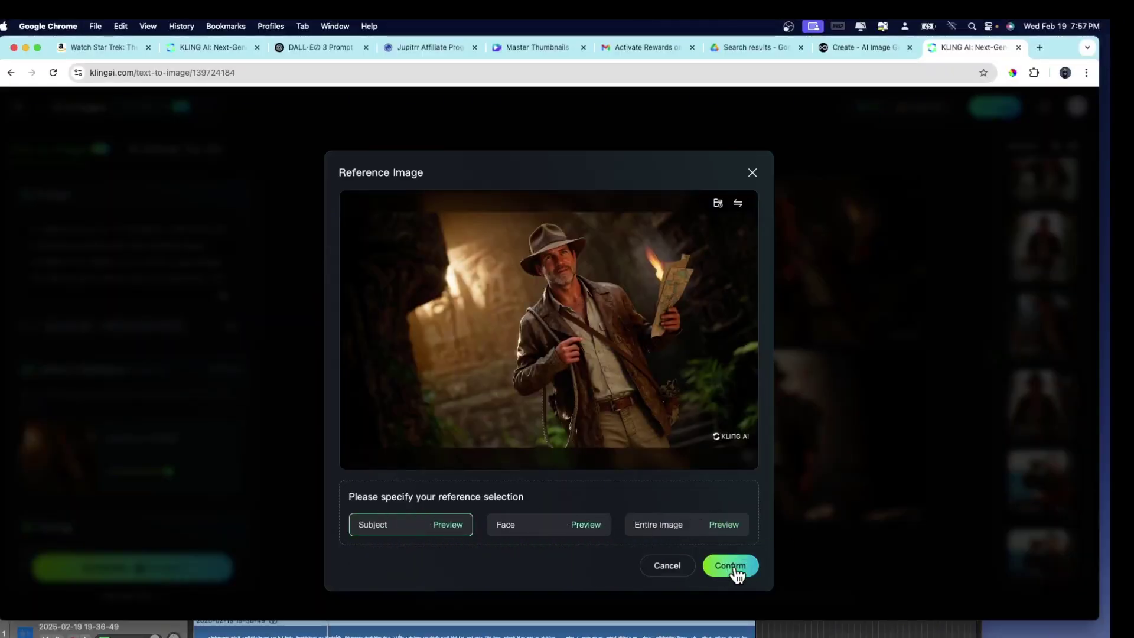
left_click(751, 174)
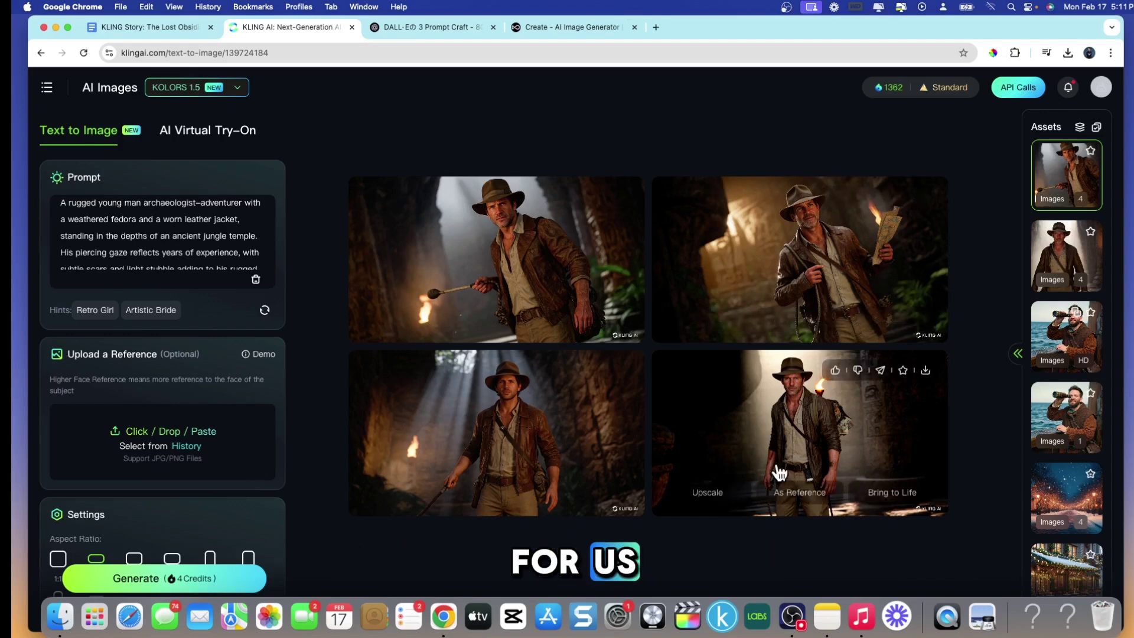
Step: Compare the generated adventurer images at full size and rate the one with the lowered torch as good
left_click(732, 246)
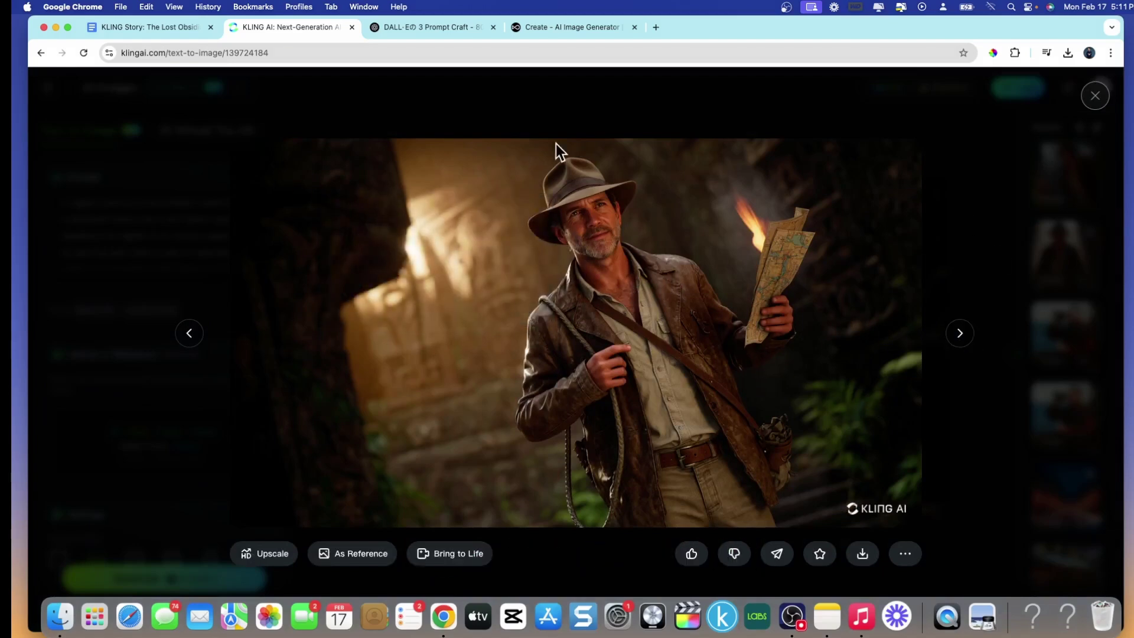
left_click(186, 342)
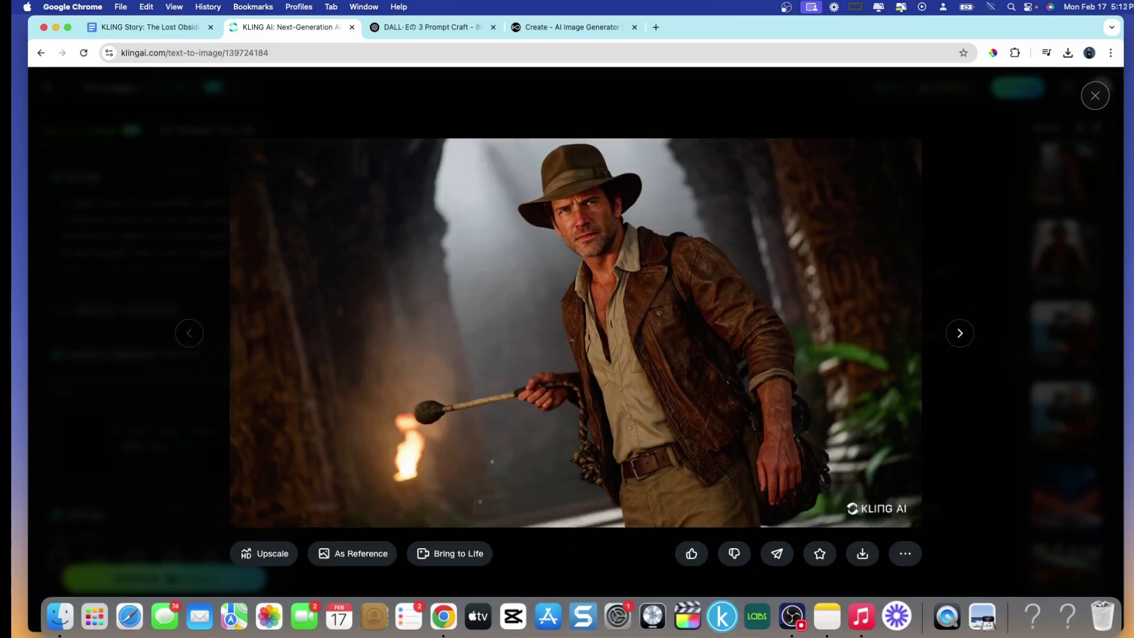
left_click(1096, 95)
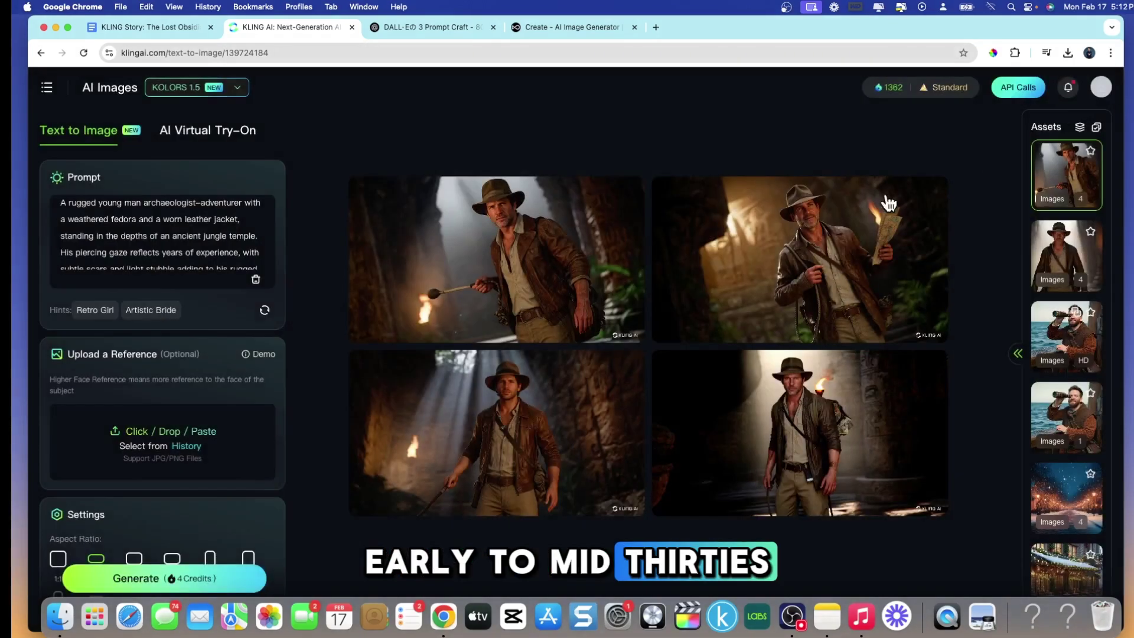
left_click(527, 447)
left_click(1096, 95)
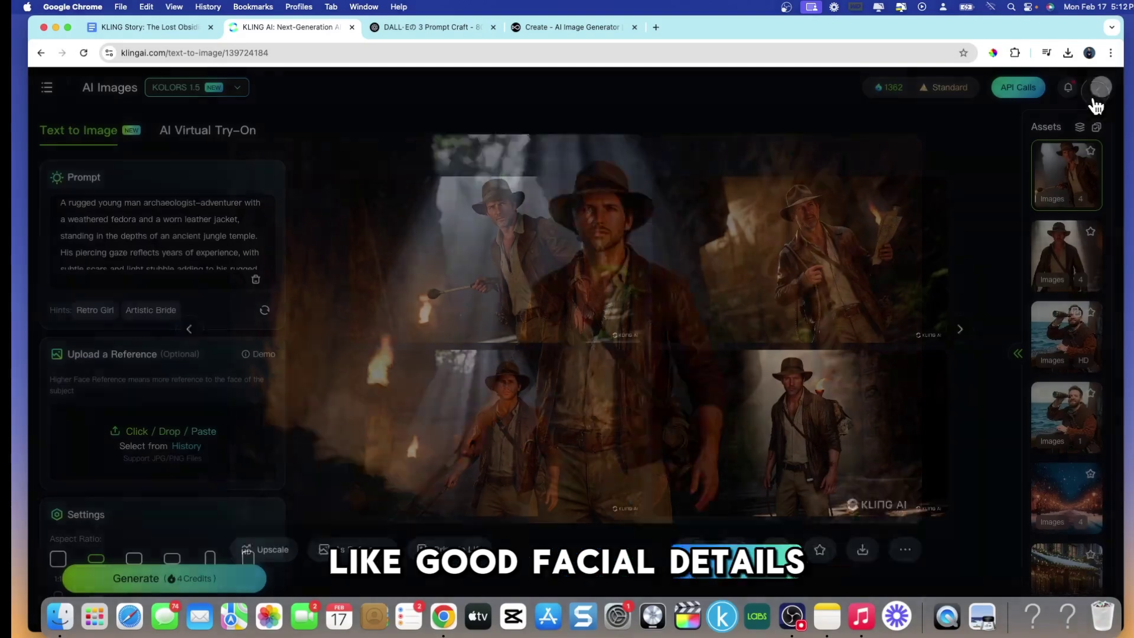
left_click(599, 372)
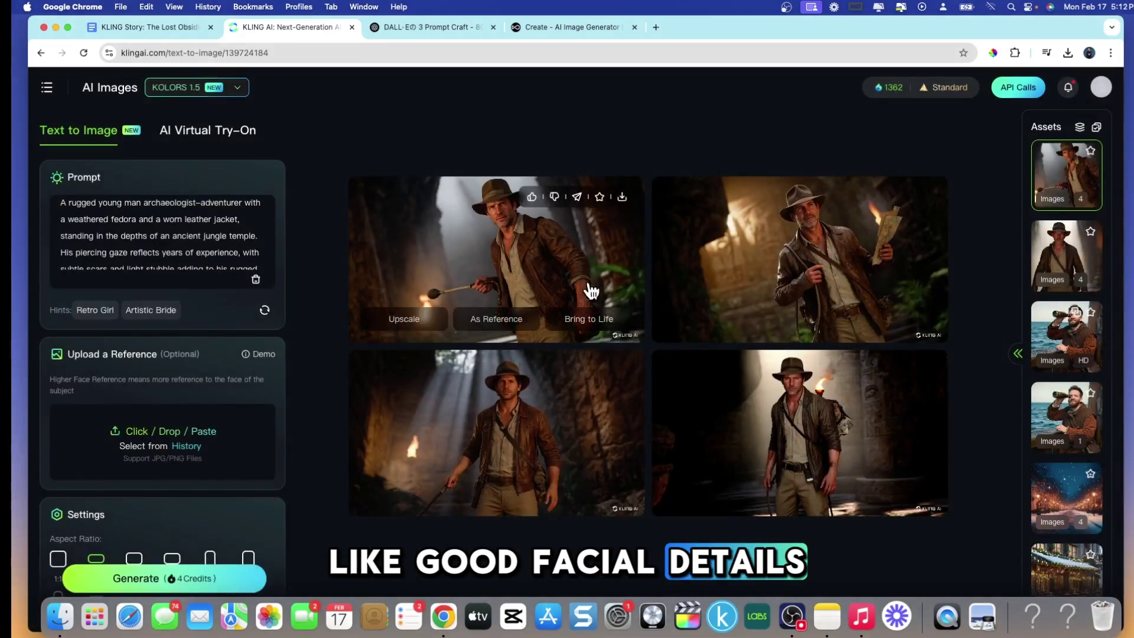
left_click(860, 266)
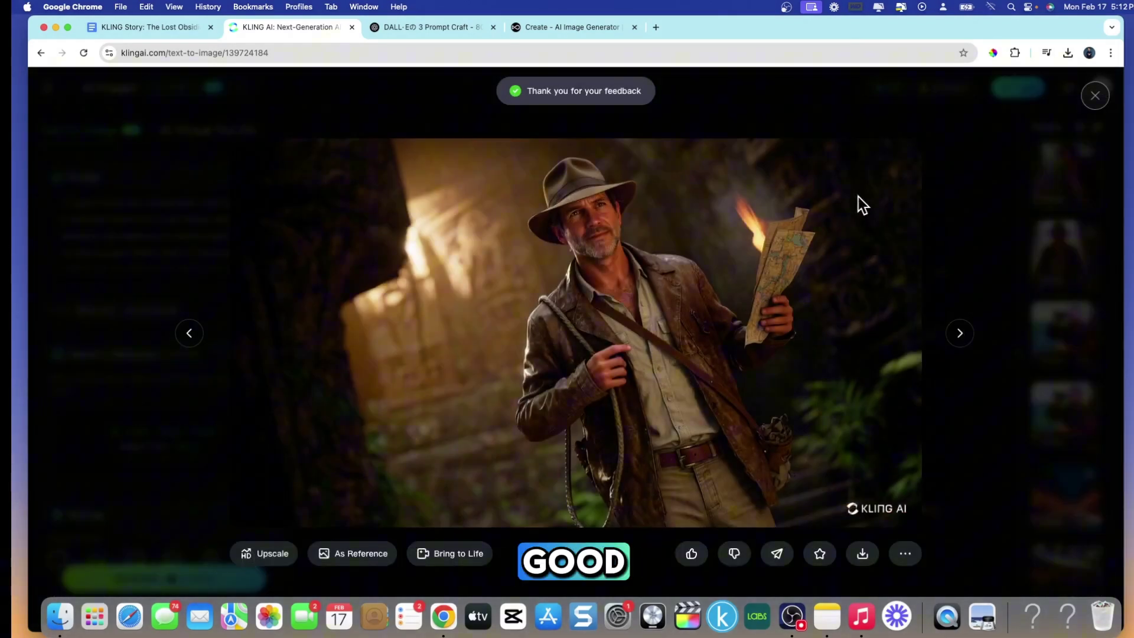
left_click(1094, 96)
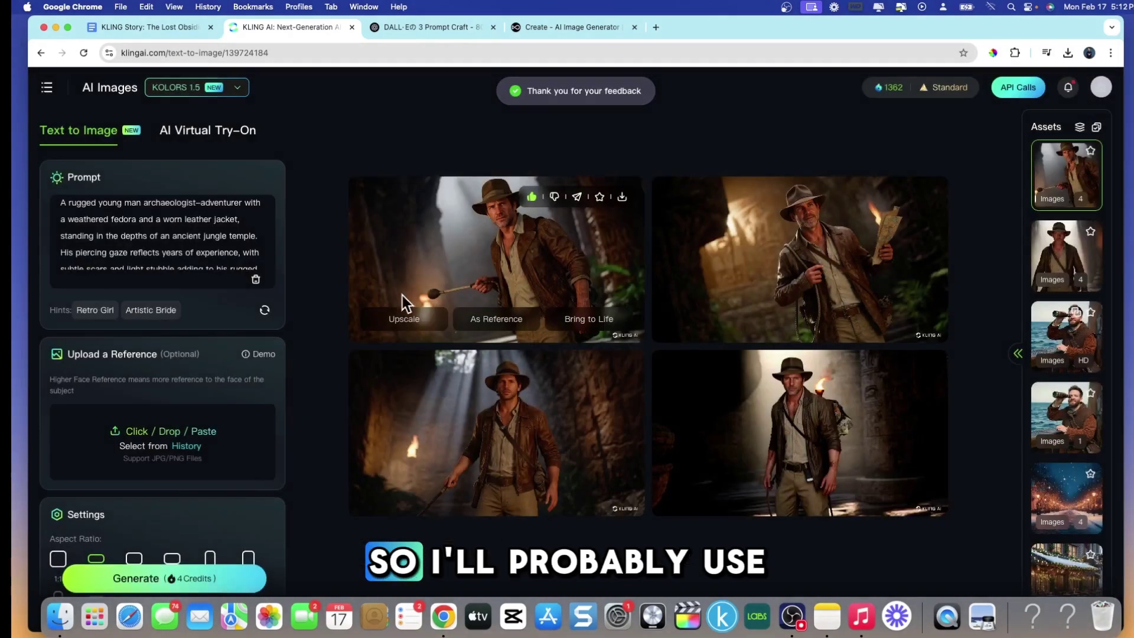
Step: View the image of the adventurer with the backpack and the flame at his shoulder enlarged, and rate it as good
left_click(817, 431)
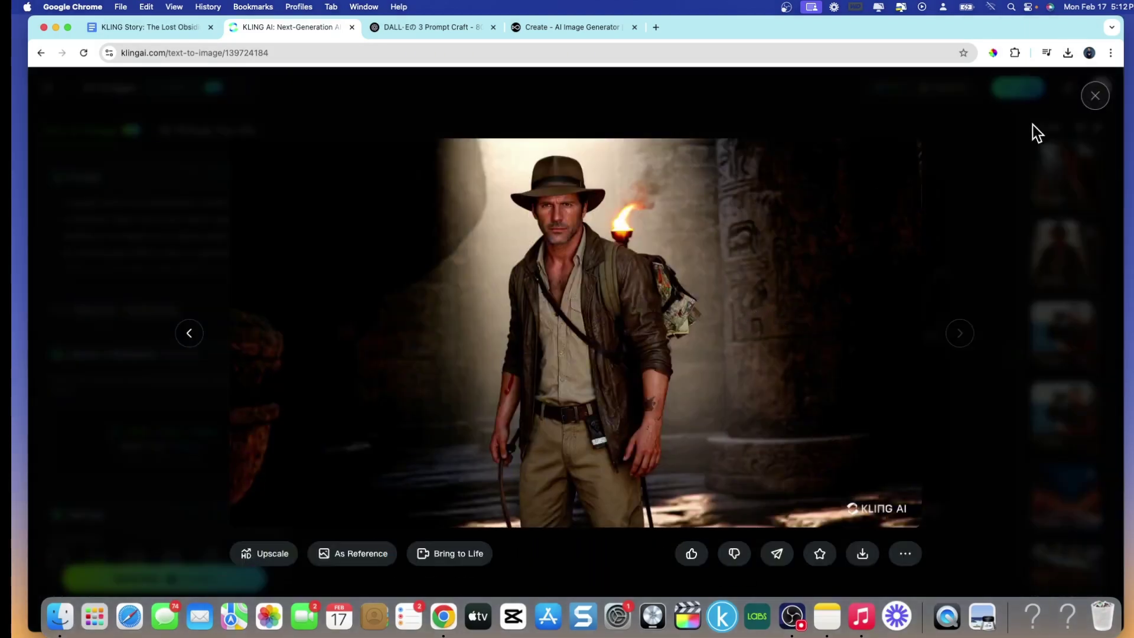
left_click(1095, 97)
left_click(835, 370)
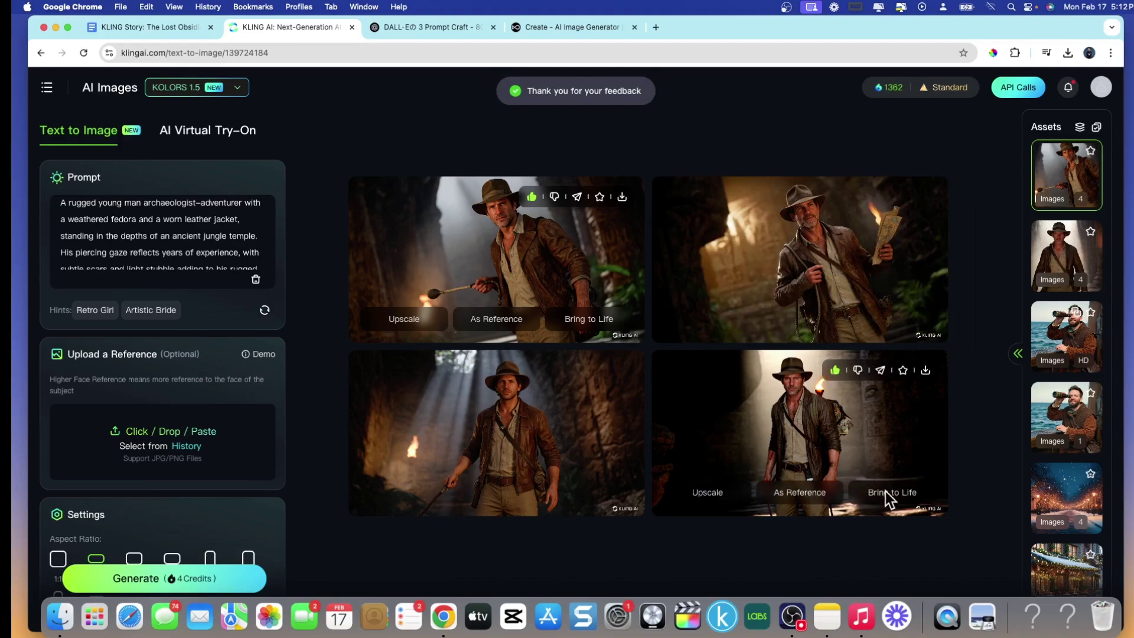
Step: Recheck the backpack adventurer image at full size and use Bring to Life to make it an image-to-video start frame
left_click(864, 436)
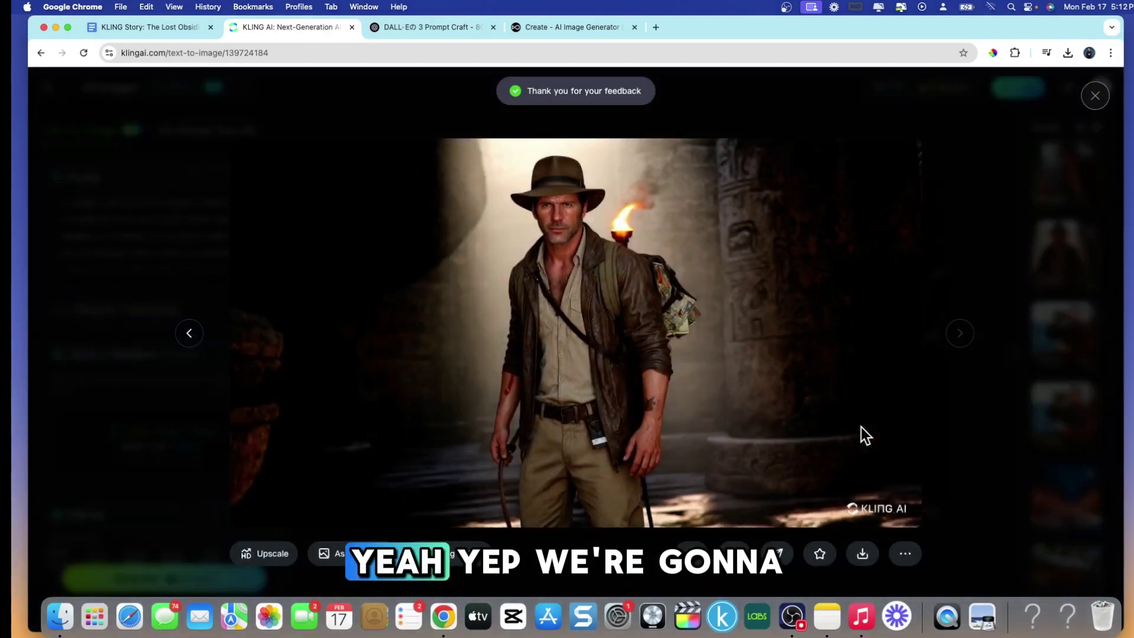
left_click(1096, 96)
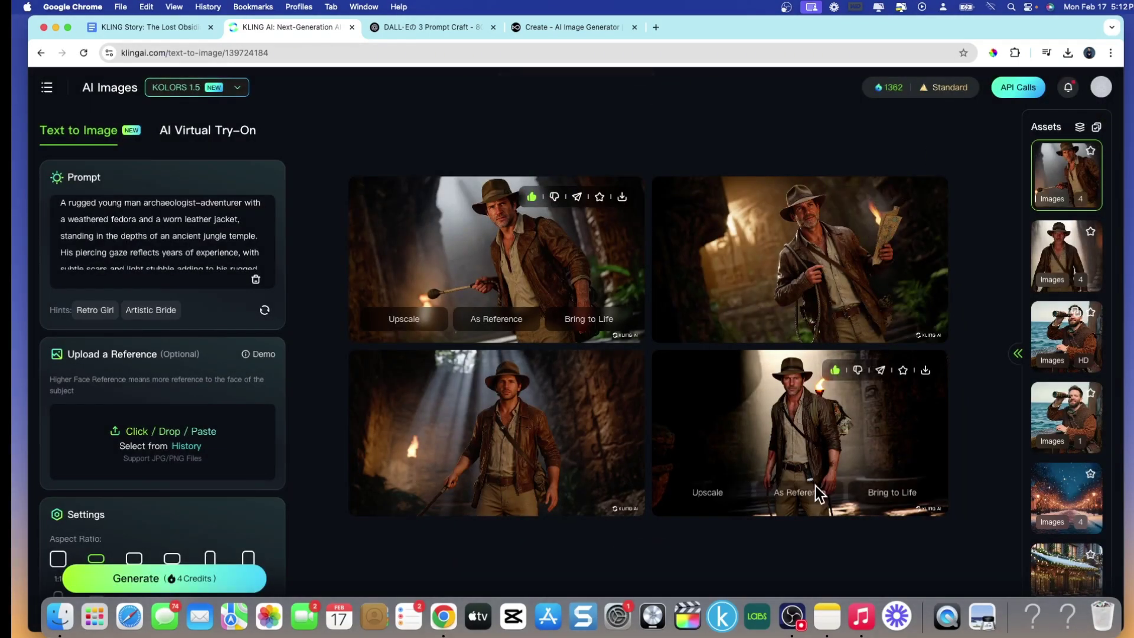
left_click(801, 435)
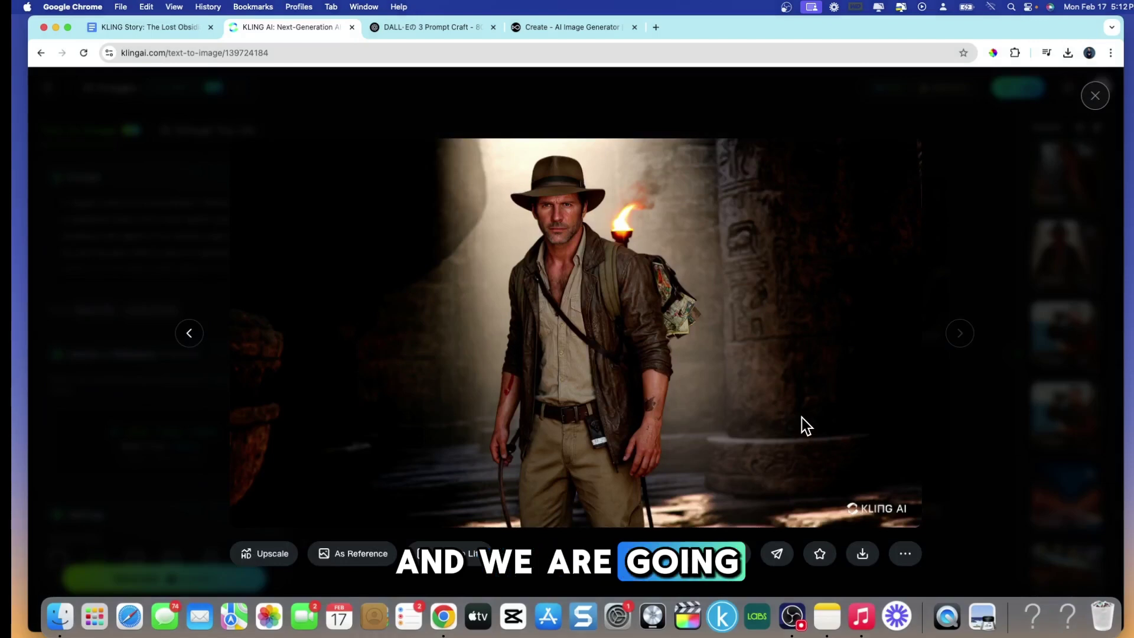
left_click(1096, 97)
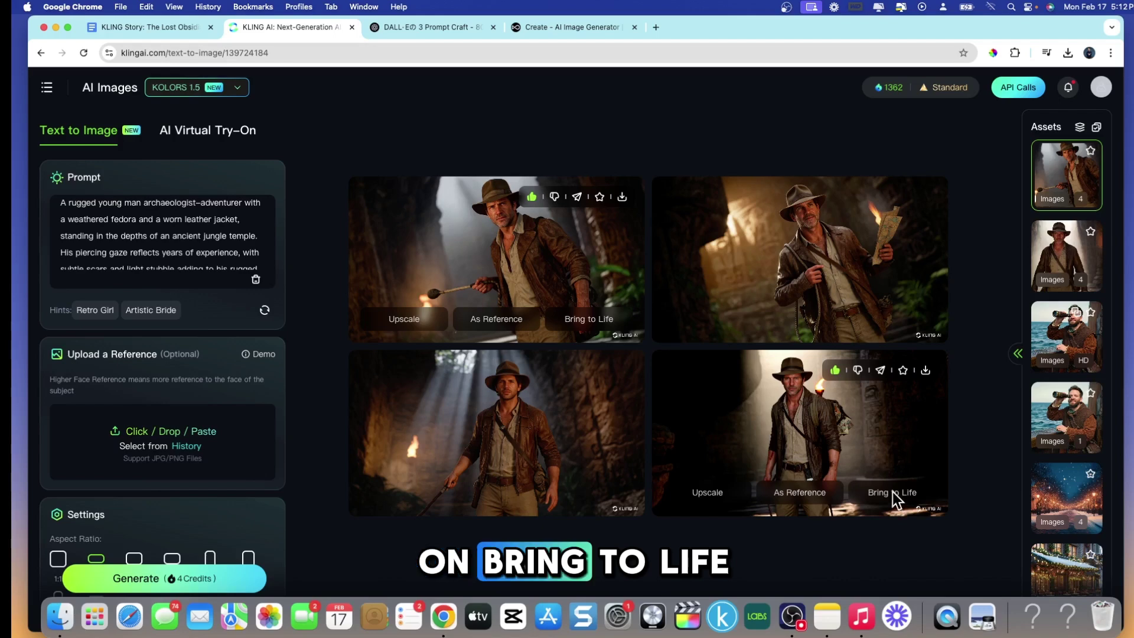
left_click(892, 491)
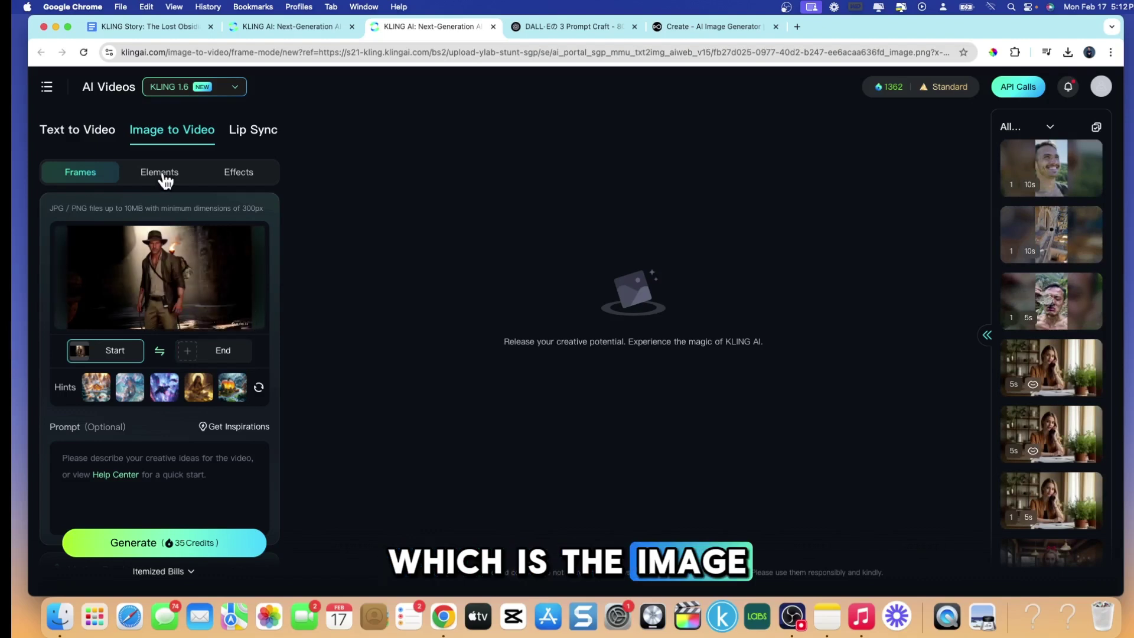
Step: Add the preset prompt "the camera rotates around the subject" from the Prompt Dictionary and generate the video
left_click(231, 435)
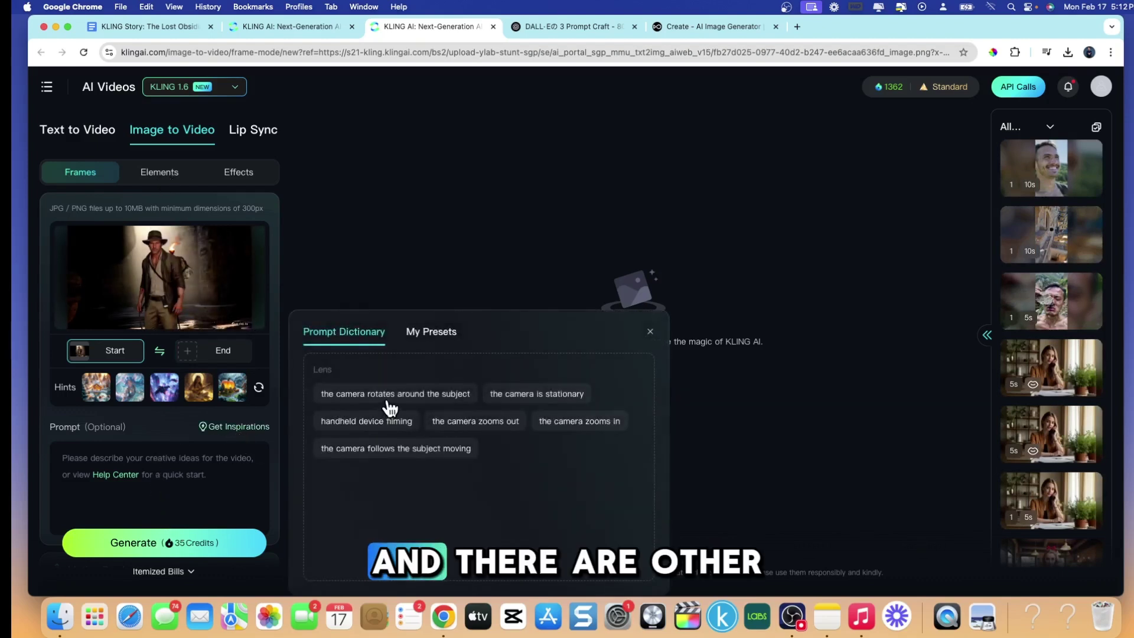
mouse_move(389, 407)
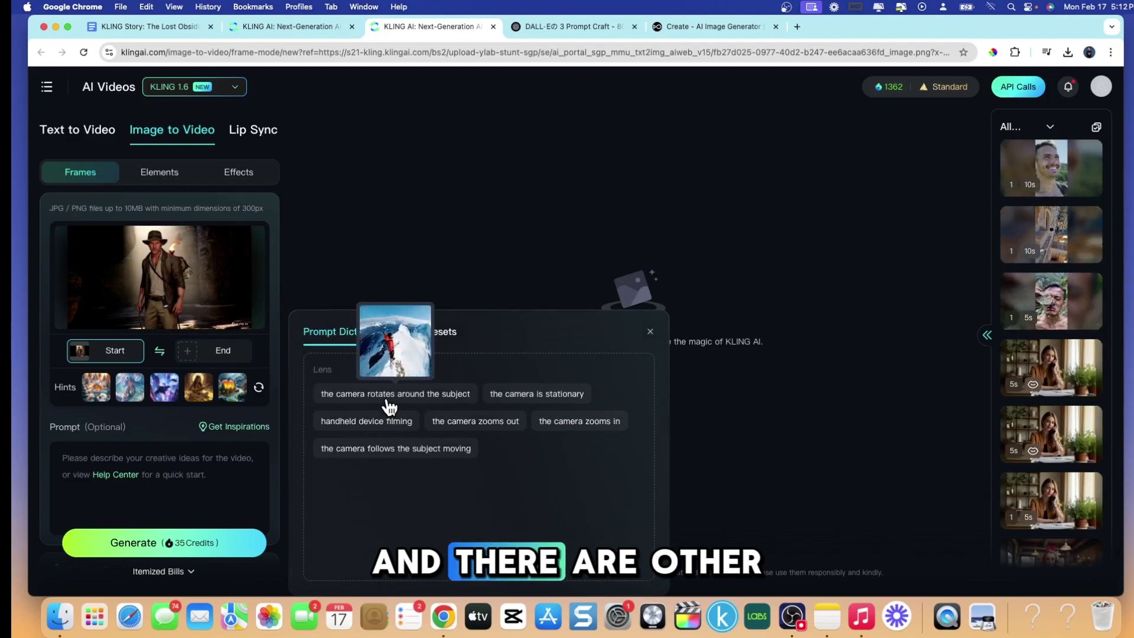
left_click(388, 407)
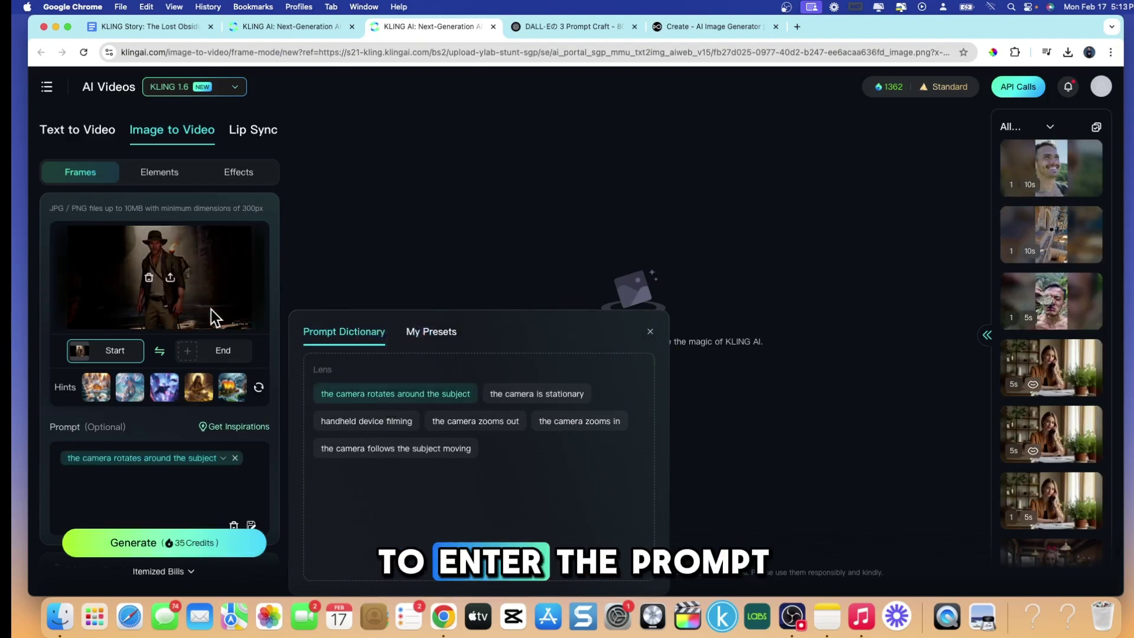
left_click(185, 546)
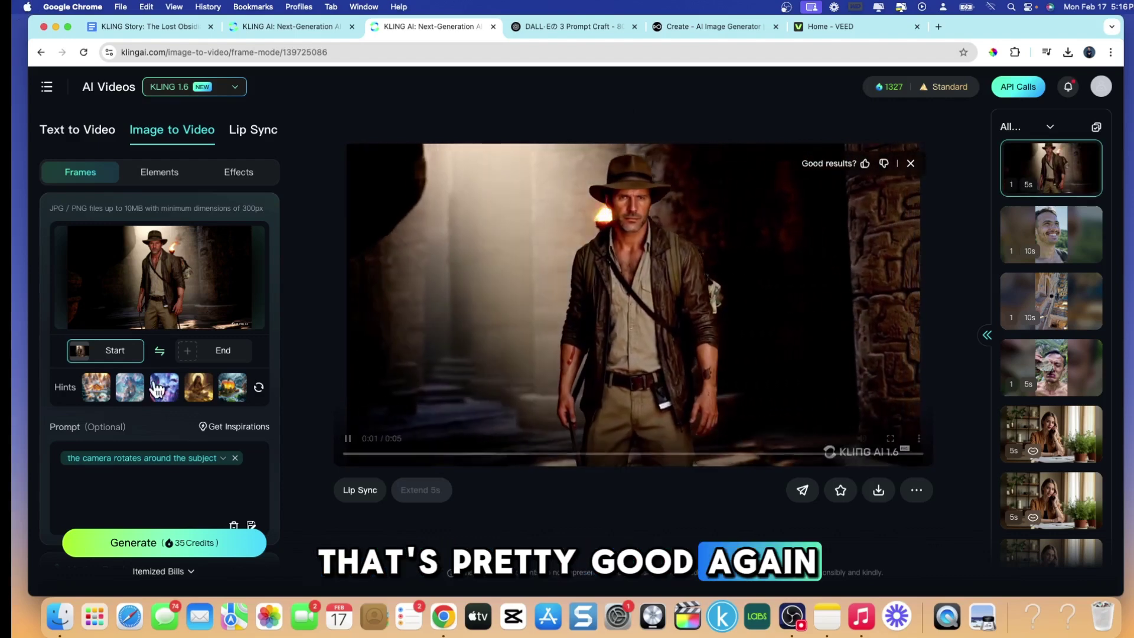
Step: Set the video duration to 10s in the generation settings
scroll(165, 377, "down", 5)
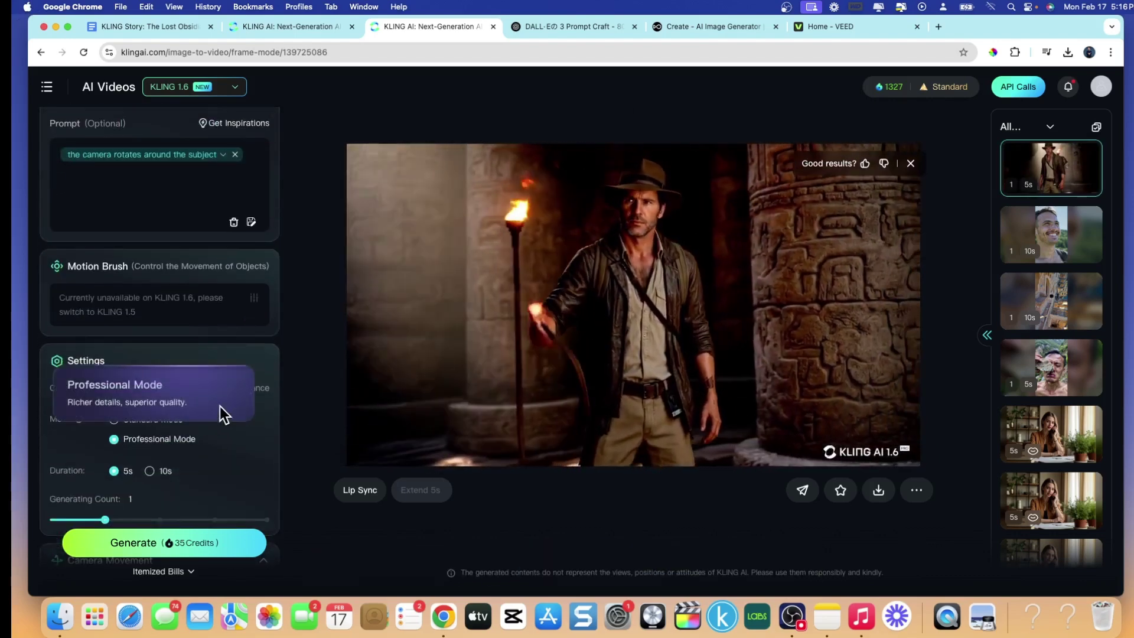
left_click(151, 472)
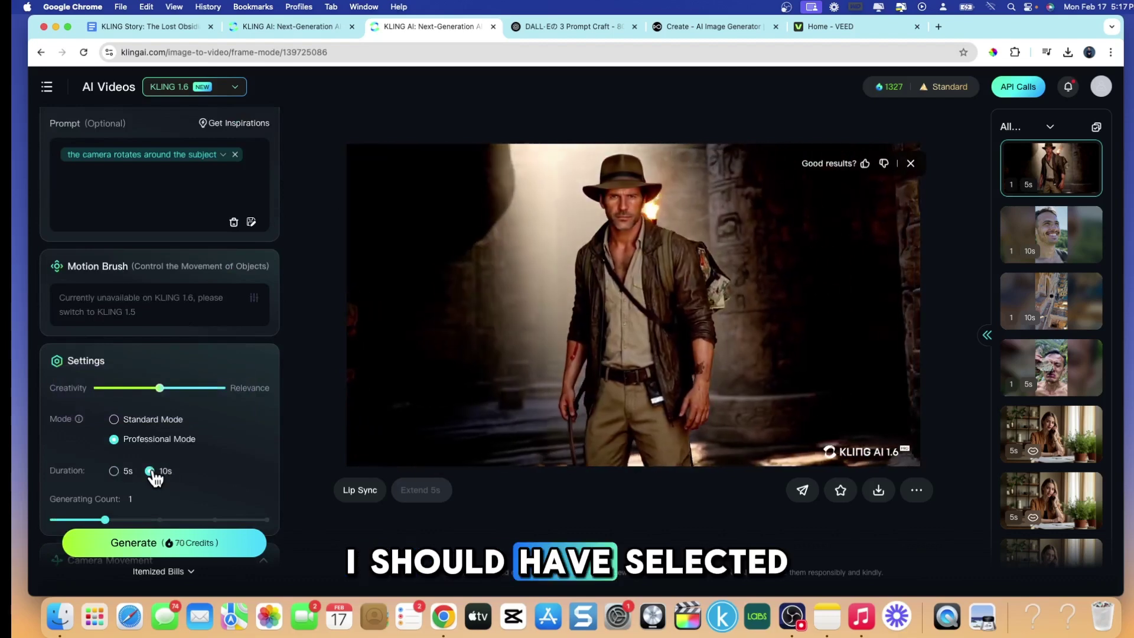
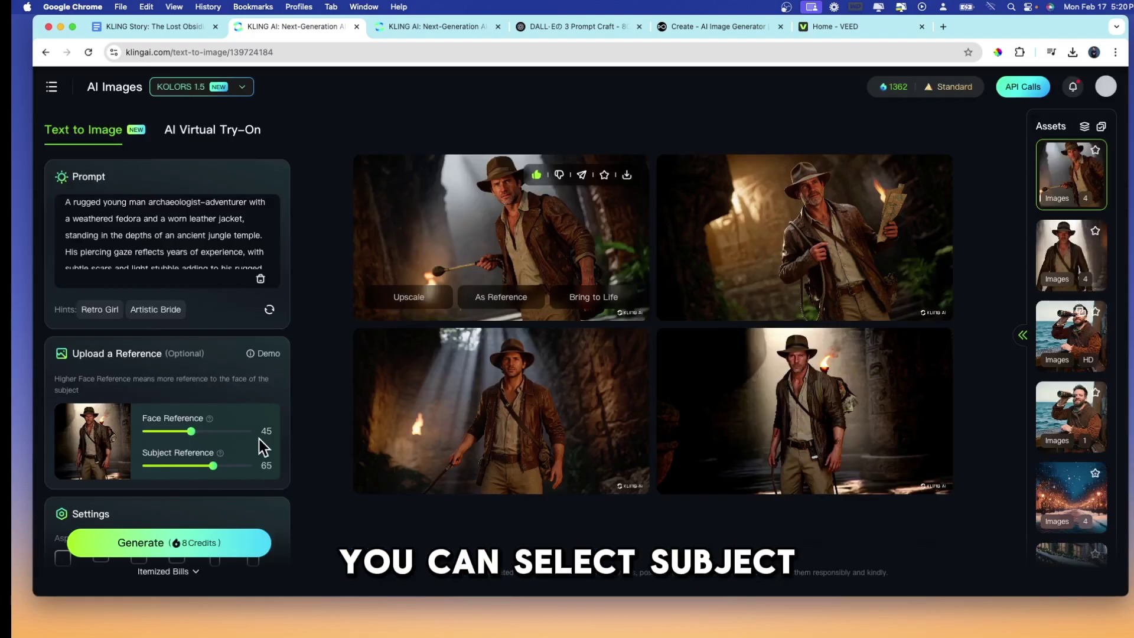
Step: Raise both Face Reference and Subject Reference to 100 for the uploaded reference image
left_click(237, 447)
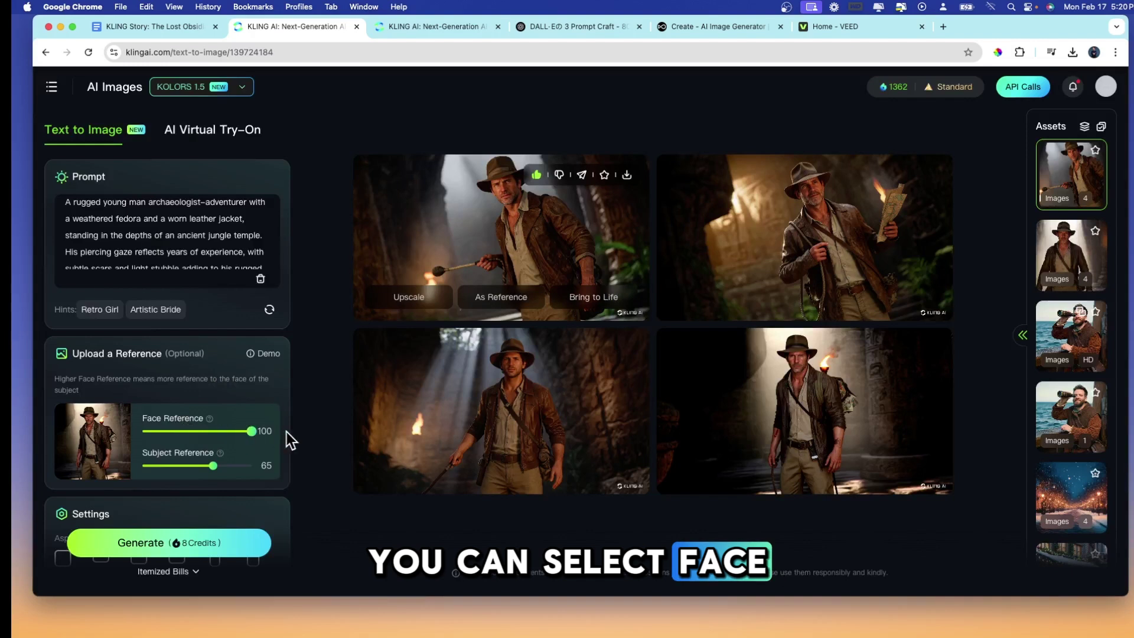
left_click_drag(214, 465, 275, 463)
scroll(189, 438, "down", 2)
scroll(189, 438, "up", 2)
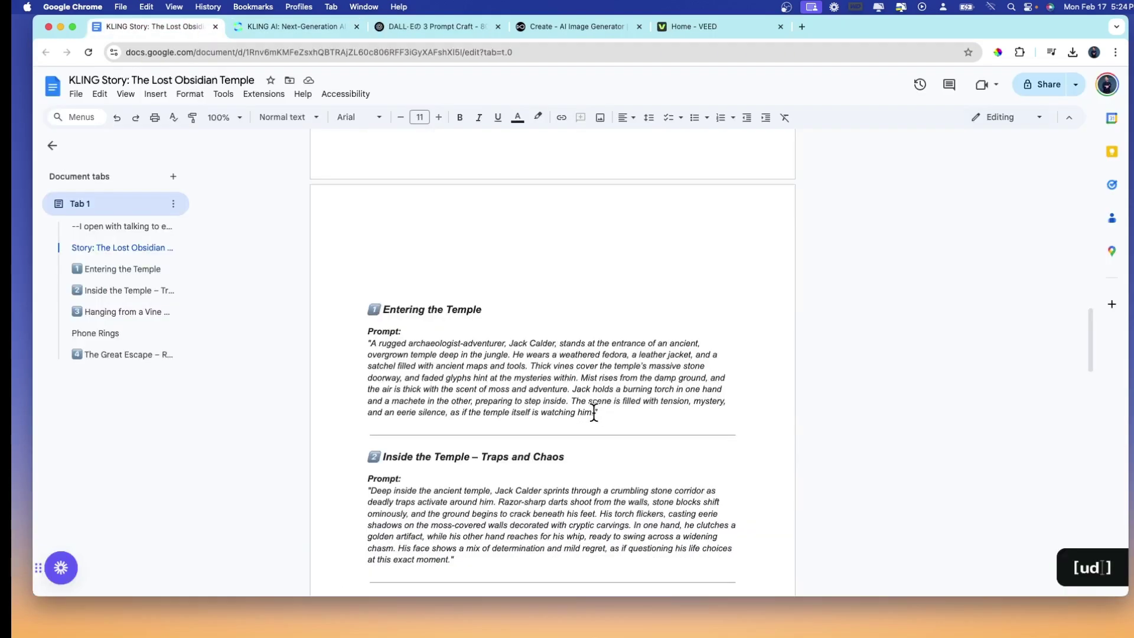
Step: Copy the "Inside the Temple – Traps and Chaos" prompt from the story document and switch back to the Kling AI image generator
scroll(594, 412, "down", 4)
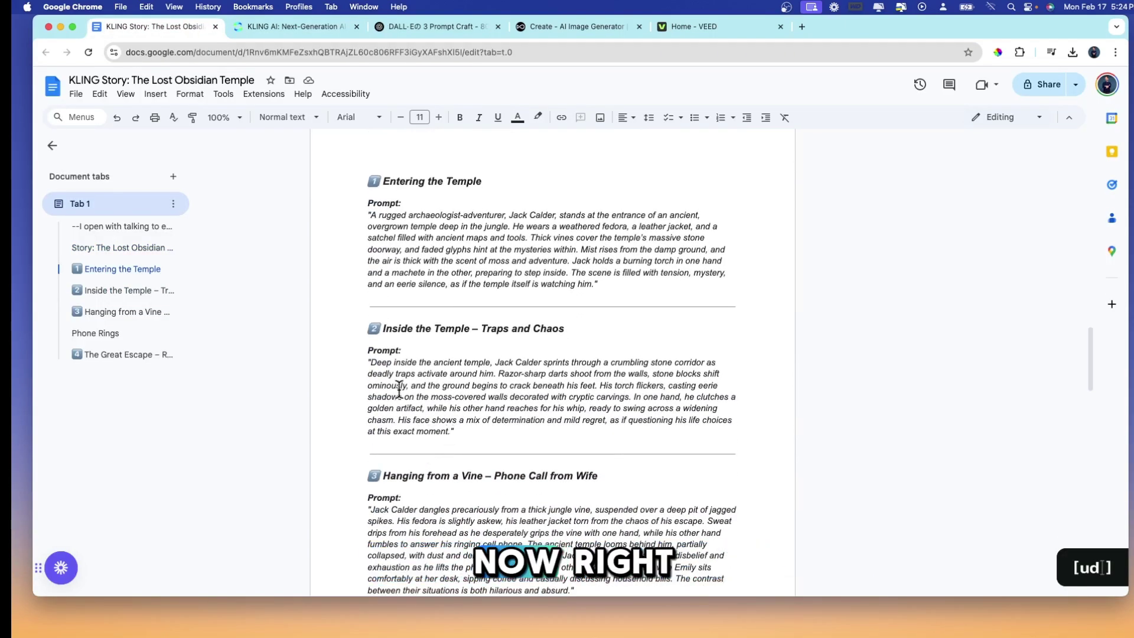
triple_click(406, 393)
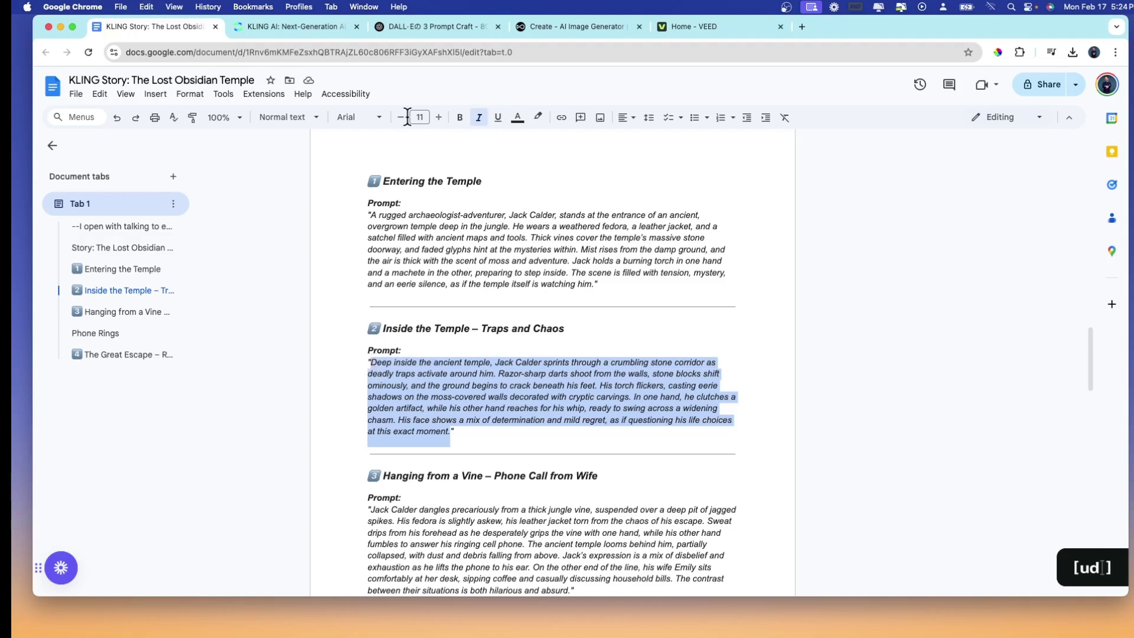
left_click(292, 23)
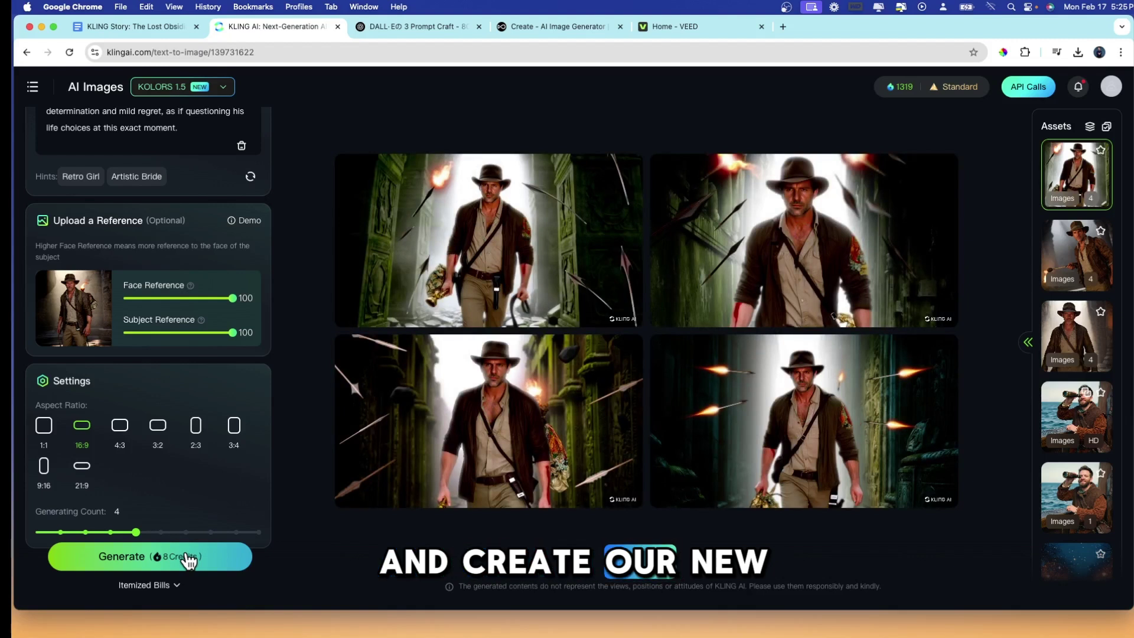
Step: Use Bring to Life on the temple image with the flaming darts to make it an image-to-video start frame
mouse_move(856, 239)
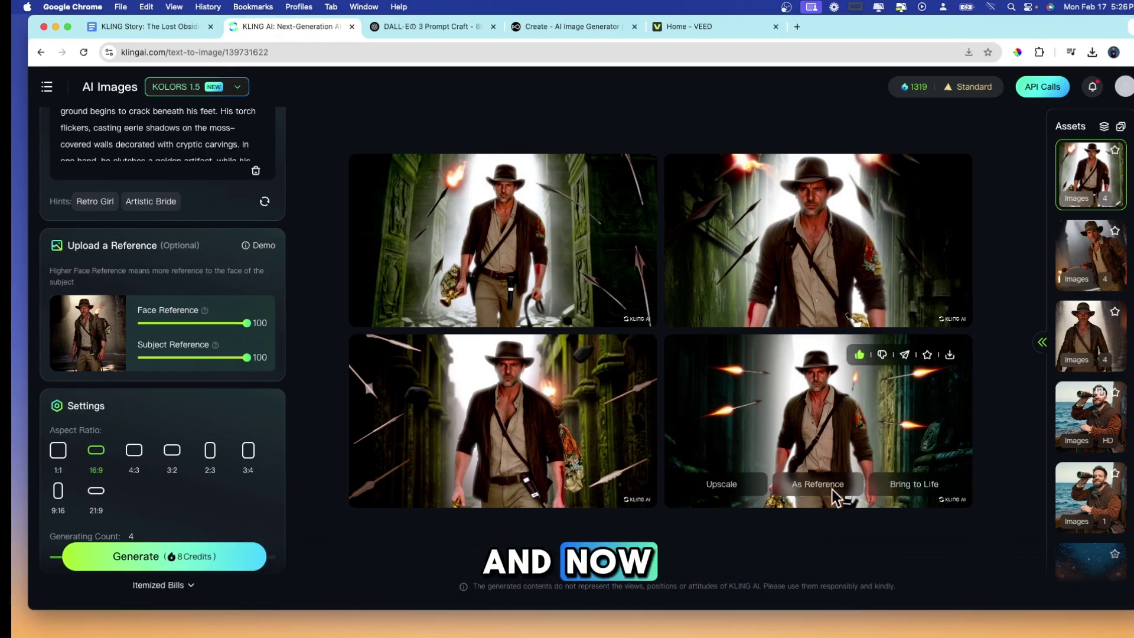
left_click(904, 482)
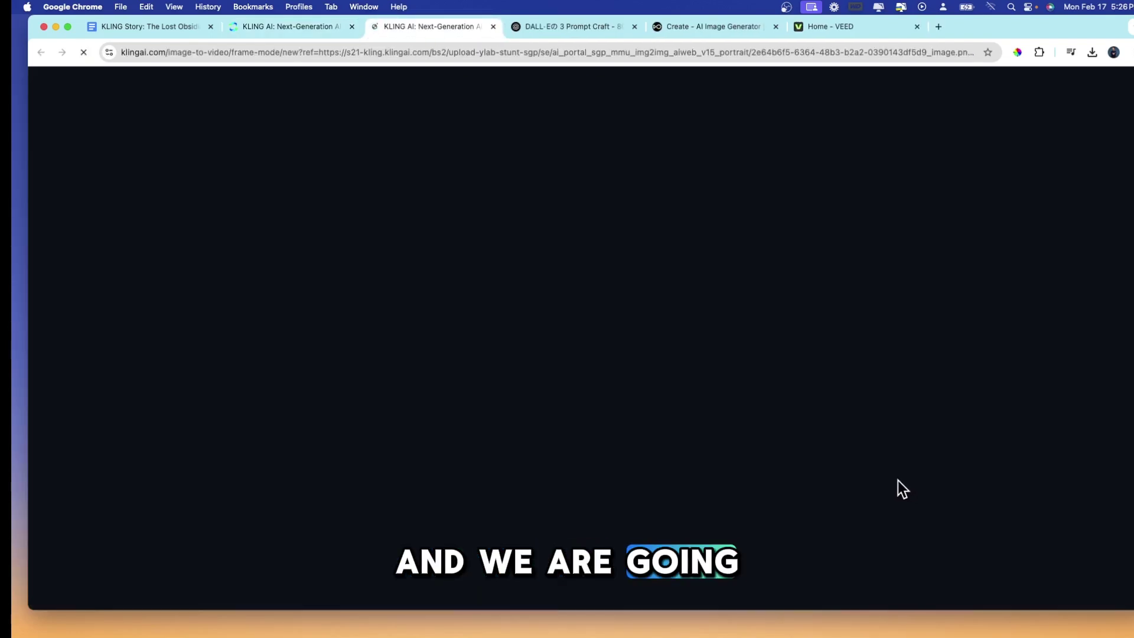
left_click_drag(988, 24, 971, 25)
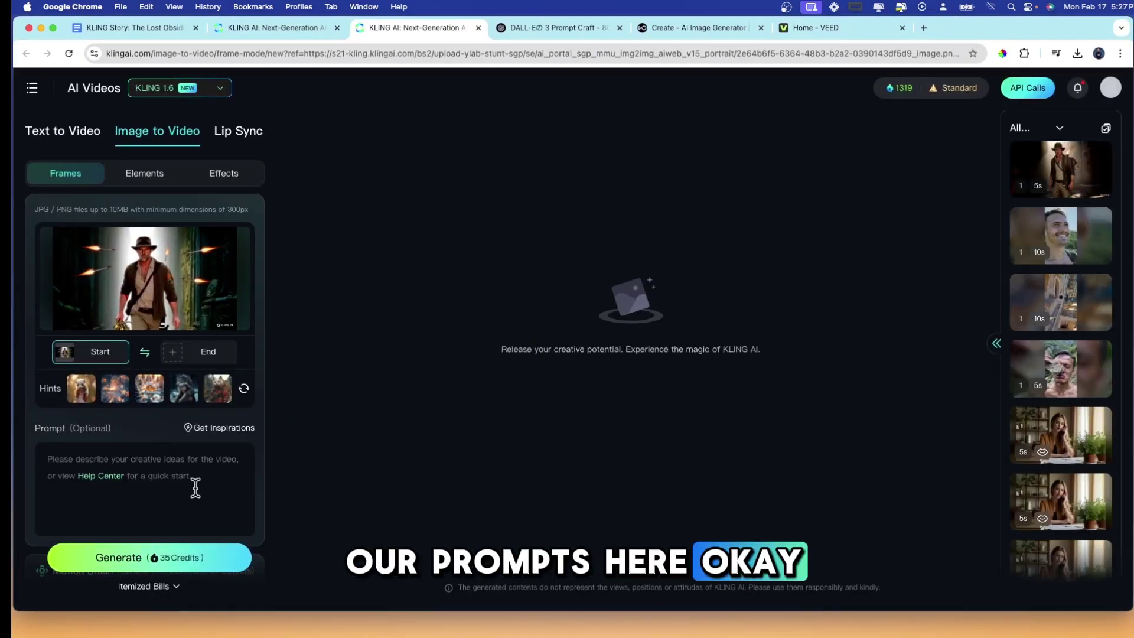
Step: Set the duration of the flaming-darts temple video to 10s
scroll(195, 473, "down", 5)
scroll(196, 474, "down", 2)
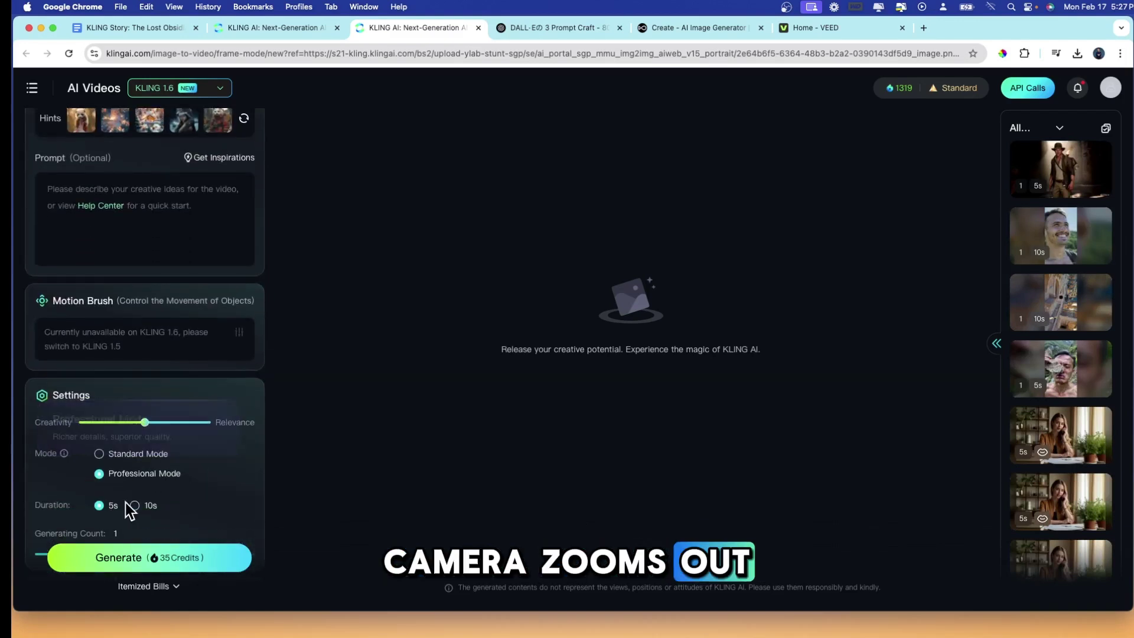
left_click(135, 507)
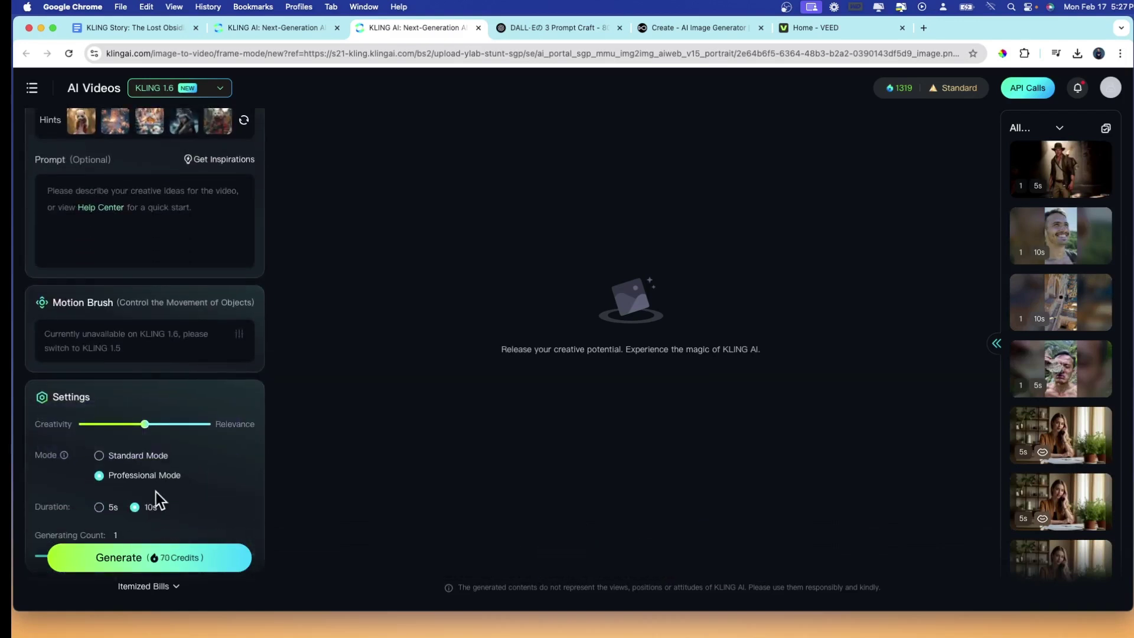
scroll(156, 491, "up", 5)
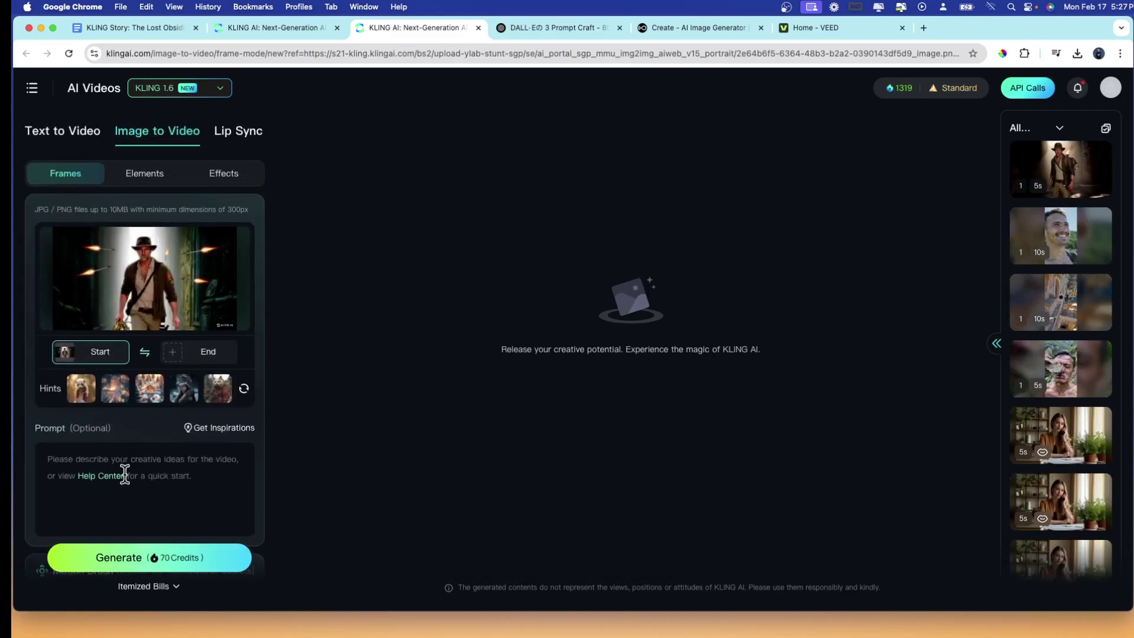
Step: Add the preset "the camera zooms out" to the flaming-darts video's prompt and review its generation settings
left_click(211, 429)
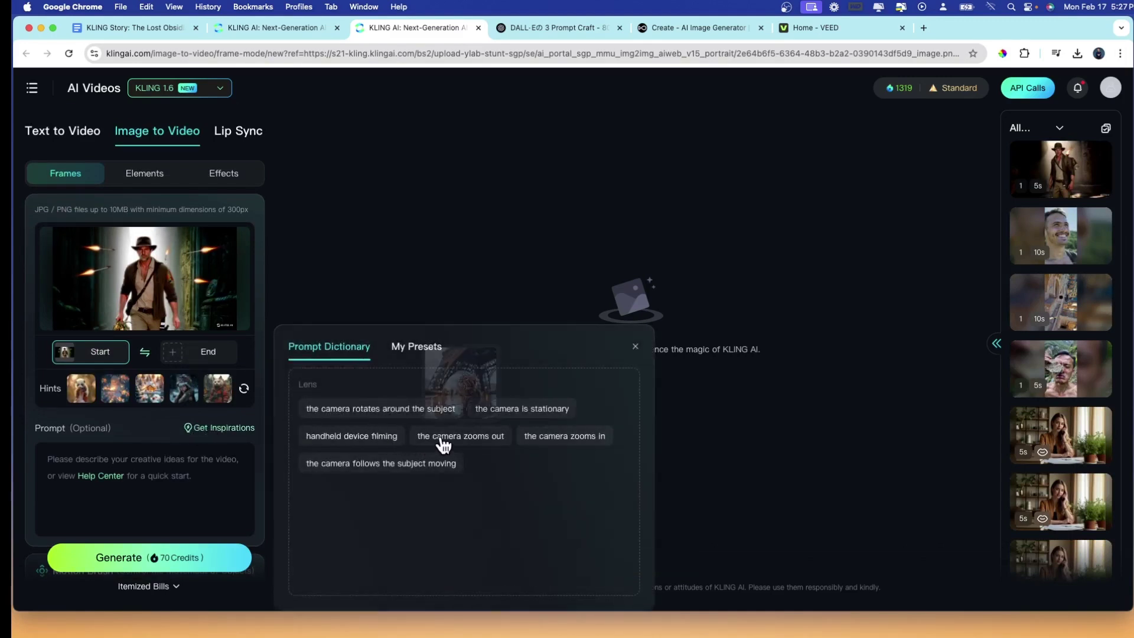
left_click(442, 440)
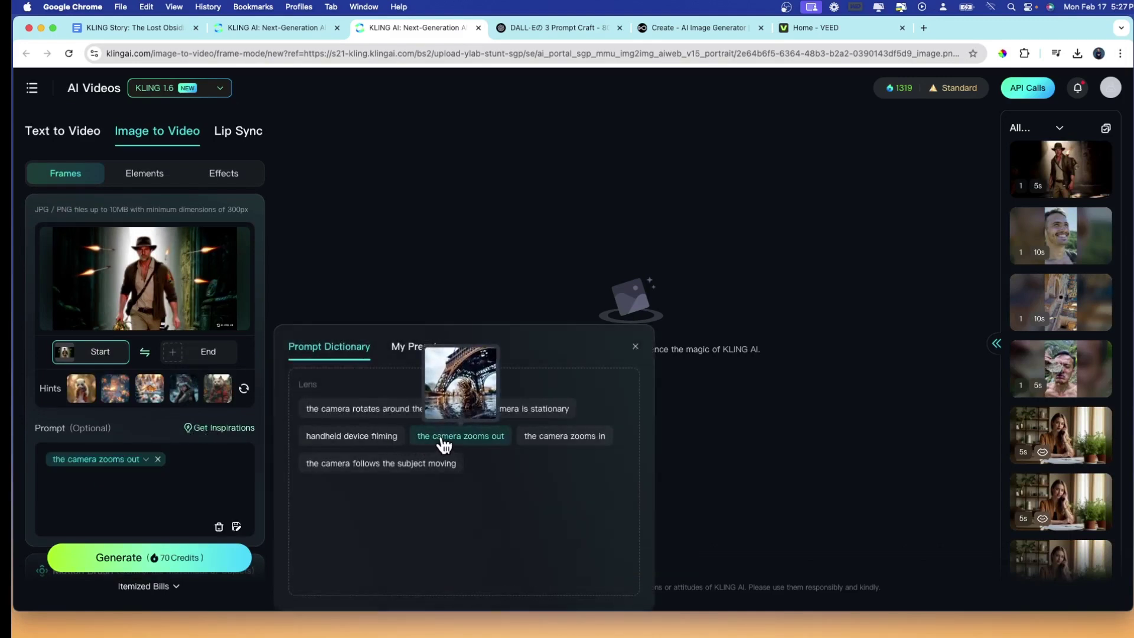
left_click(199, 474)
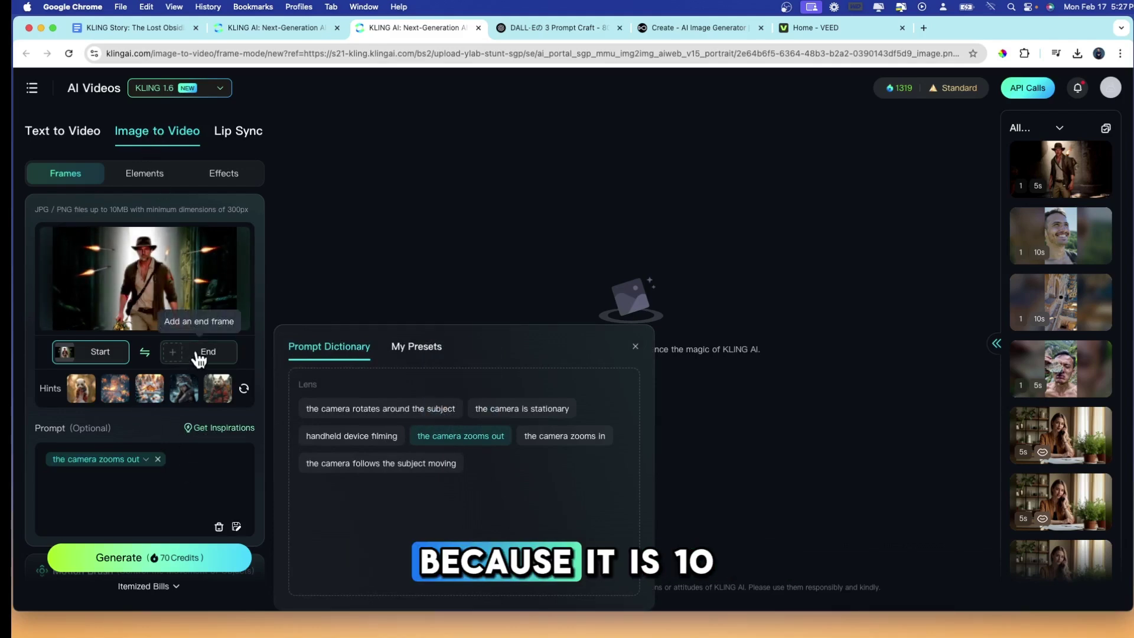
scroll(189, 349, "down", 10)
scroll(177, 319, "up", 1)
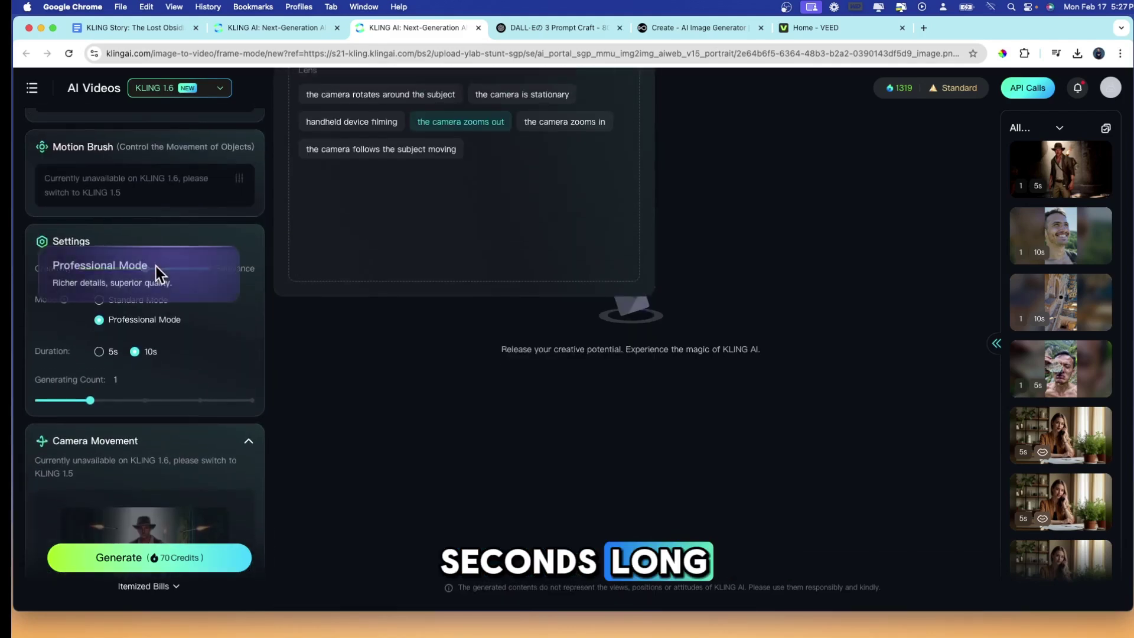
left_click_drag(150, 270, 165, 269)
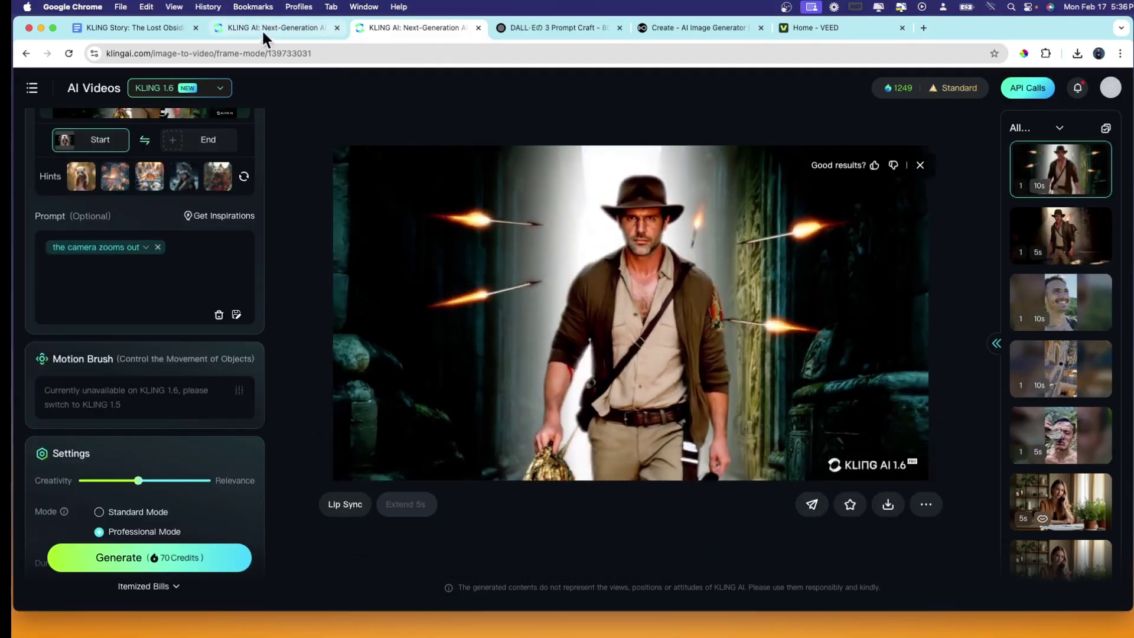
Step: Play back the generated 10-second flaming-darts video and download it without watermark
left_click(272, 27)
left_click(388, 27)
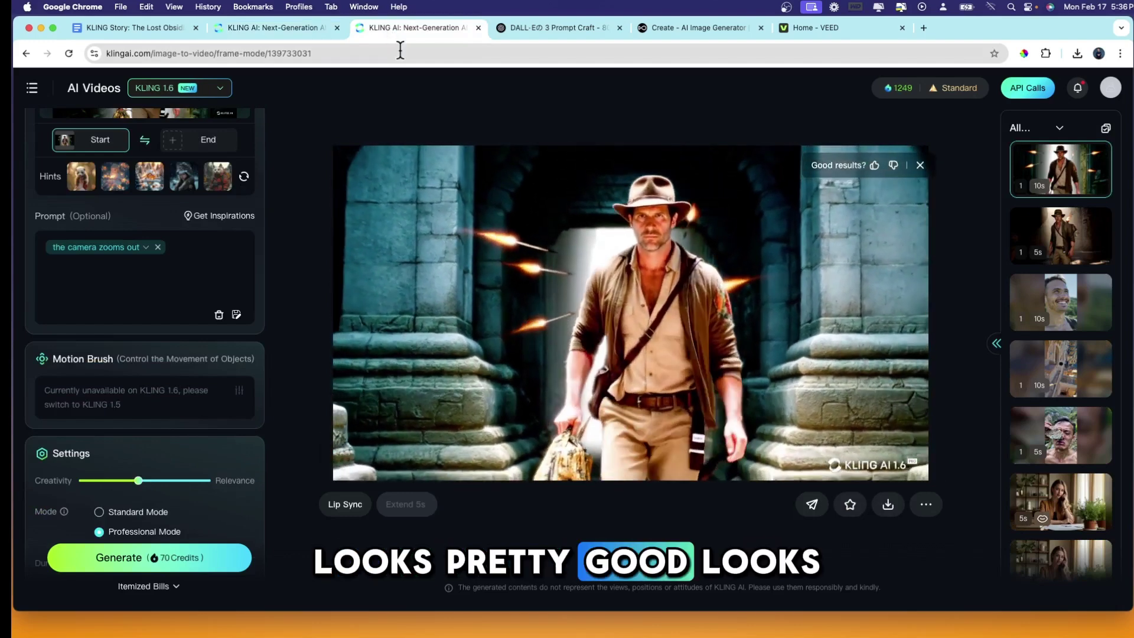
mouse_move(731, 284)
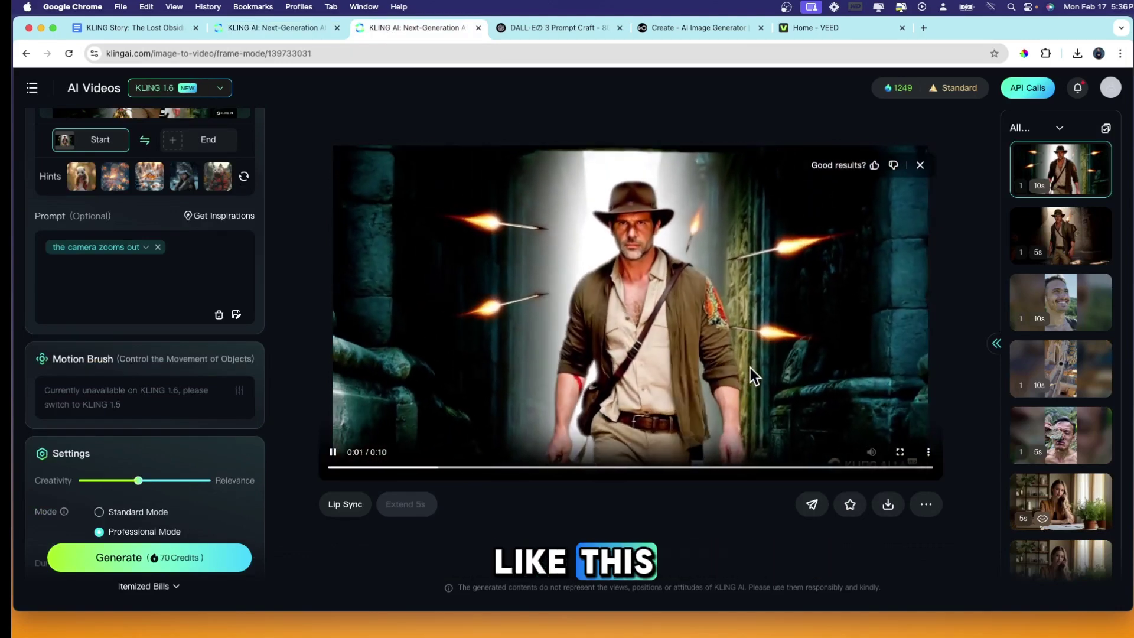
left_click(888, 503)
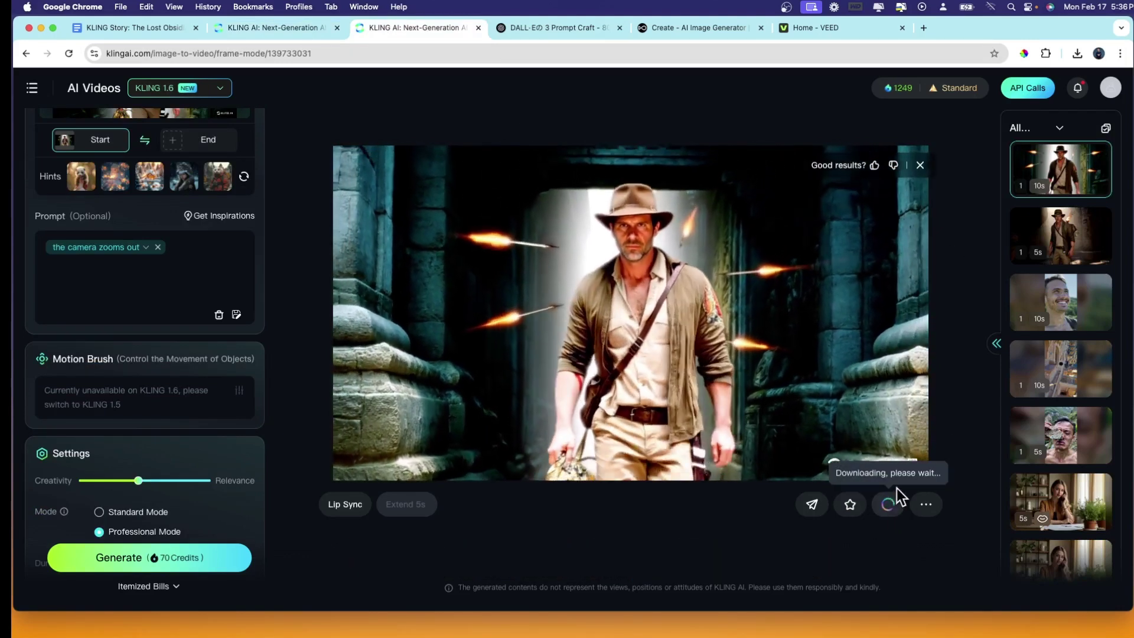
mouse_move(893, 512)
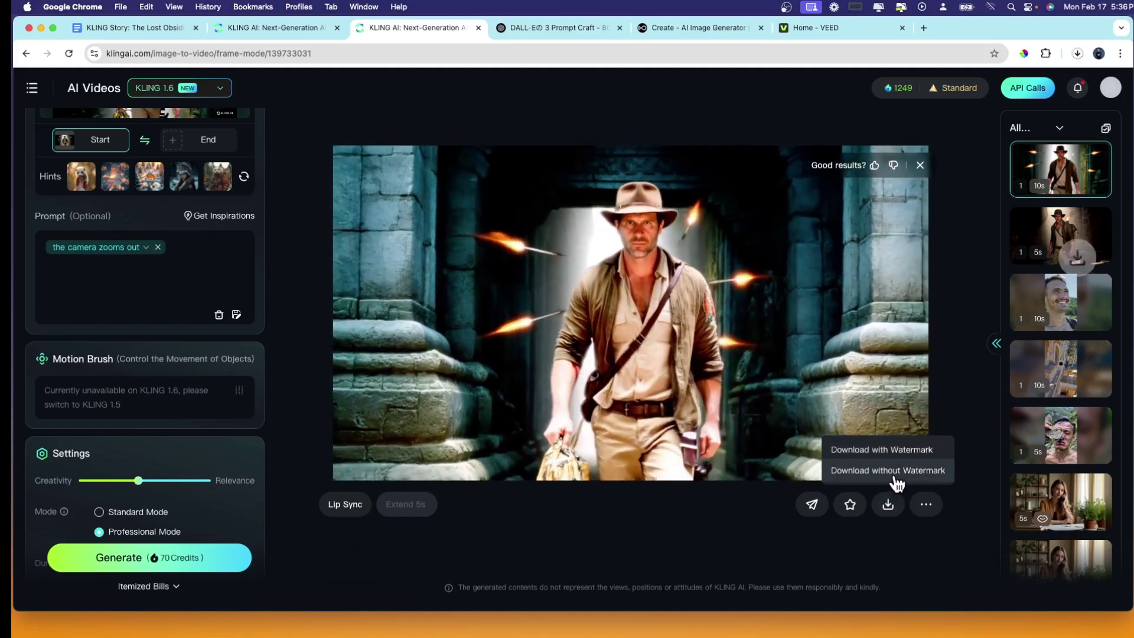
left_click(894, 472)
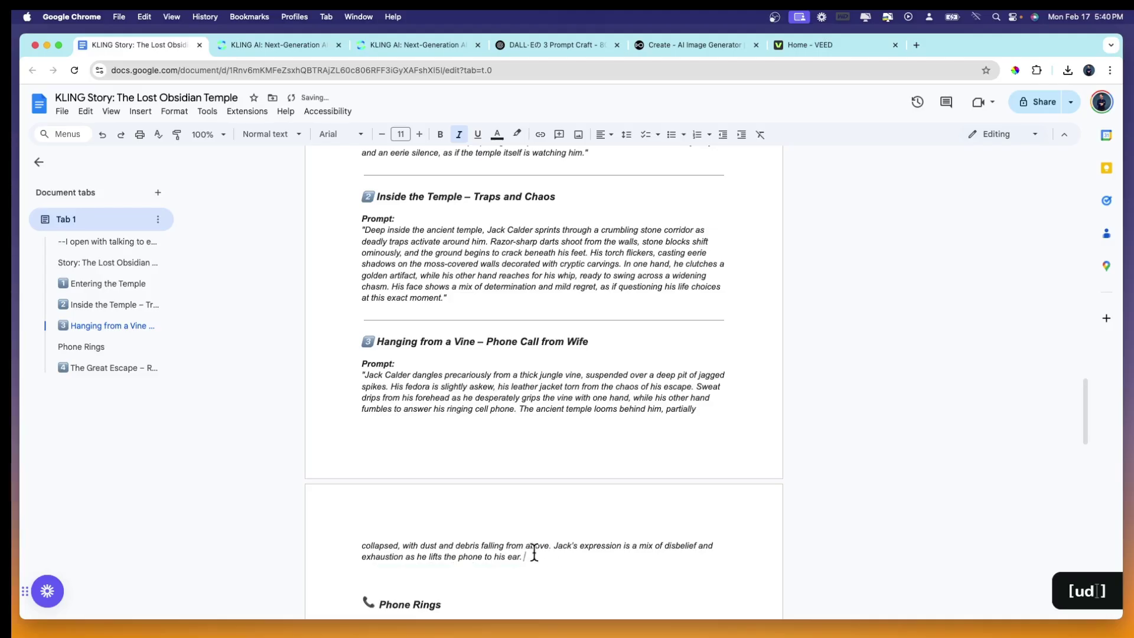
Step: Replace the image prompt with the story document's "Hanging from a Vine – Phone Call from Wife" prompt and generate the images
left_click_drag(534, 552, 345, 360)
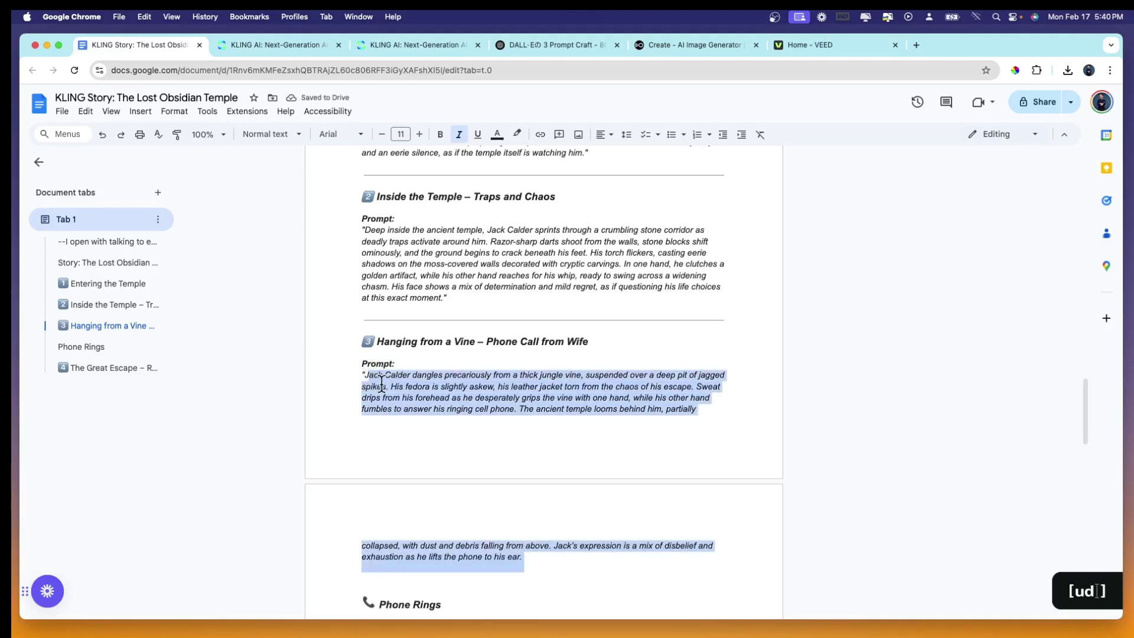
left_click(321, 46)
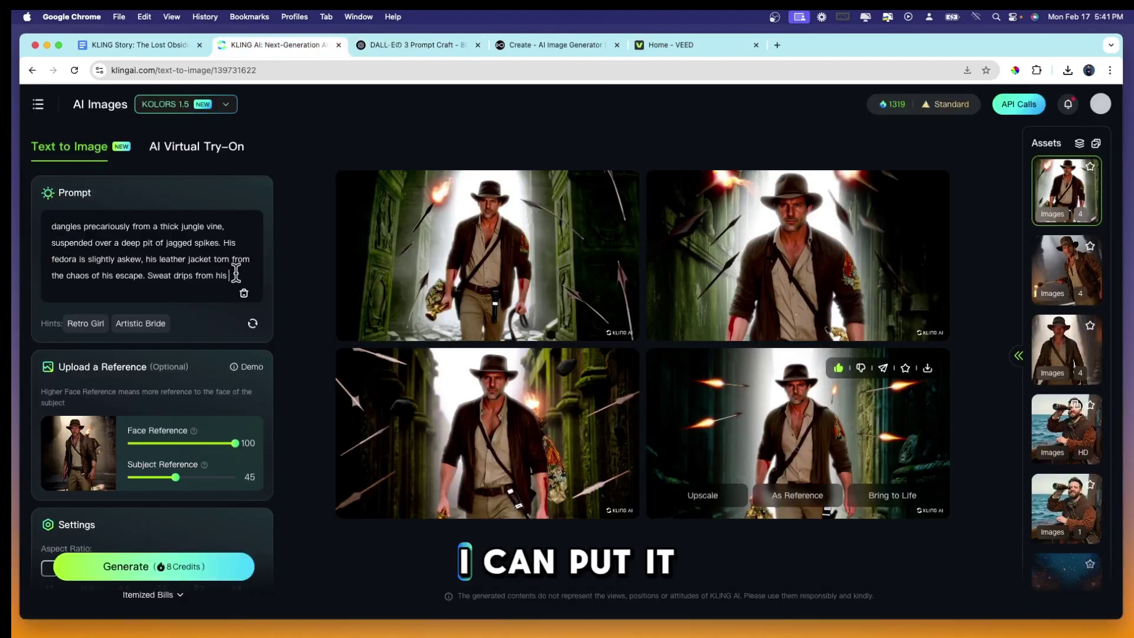
left_click_drag(224, 287, 47, 200)
key("super+v")
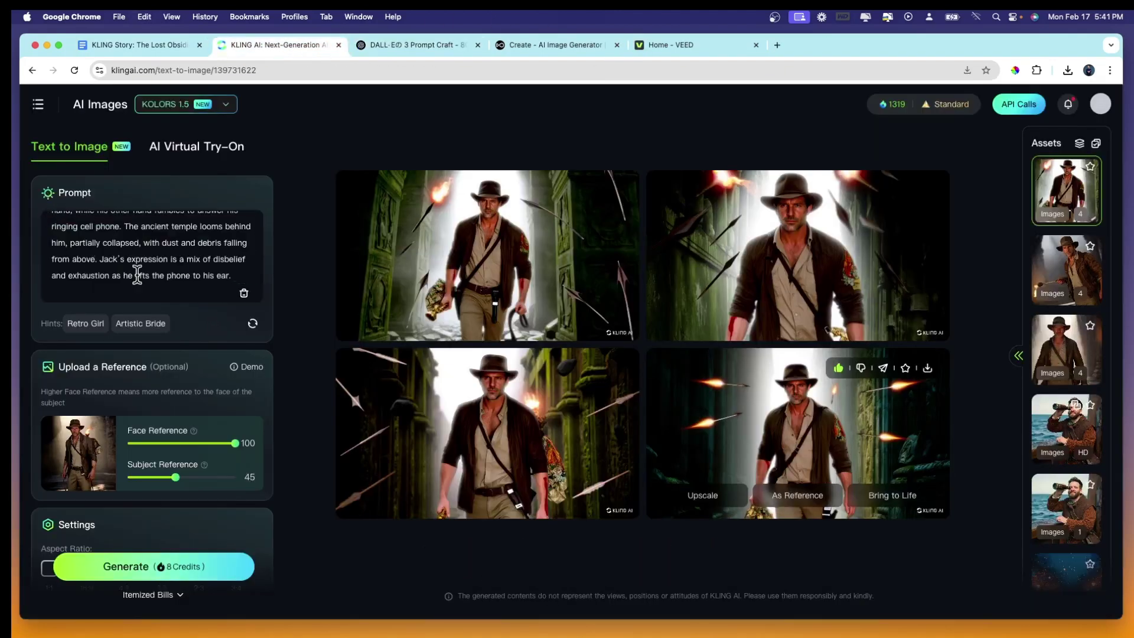
scroll(58, 218, "up", 5)
scroll(201, 281, "down", 3)
scroll(200, 281, "up", 3)
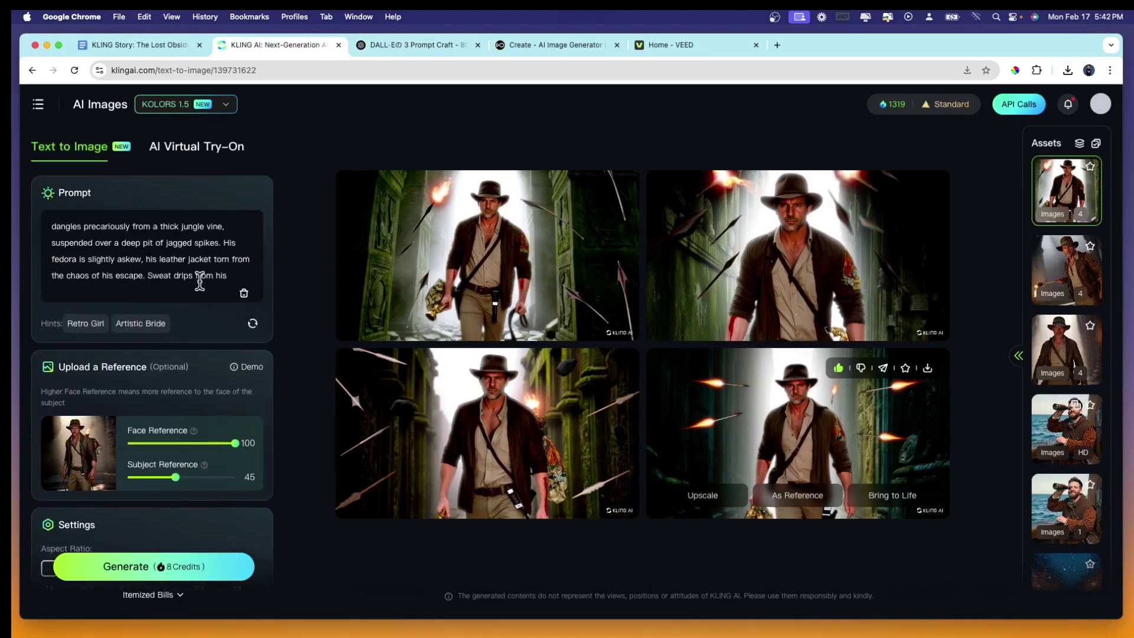
left_click(201, 567)
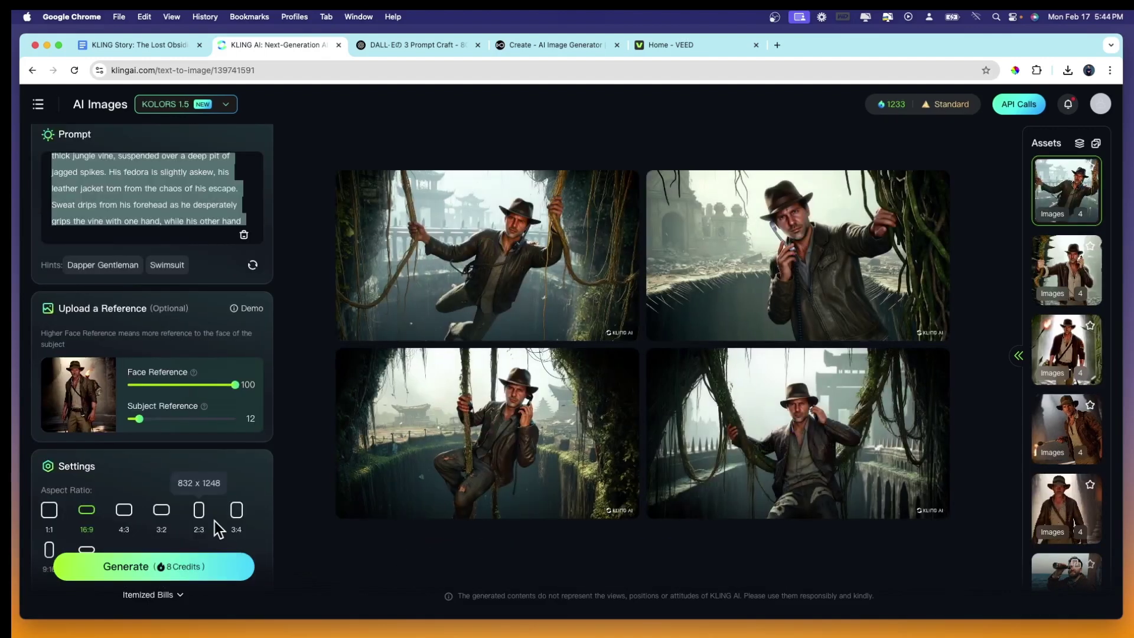
Step: Bring to Life the vine image with the phone at his ear and add the preset "the camera is stationary" to its prompt
mouse_move(775, 388)
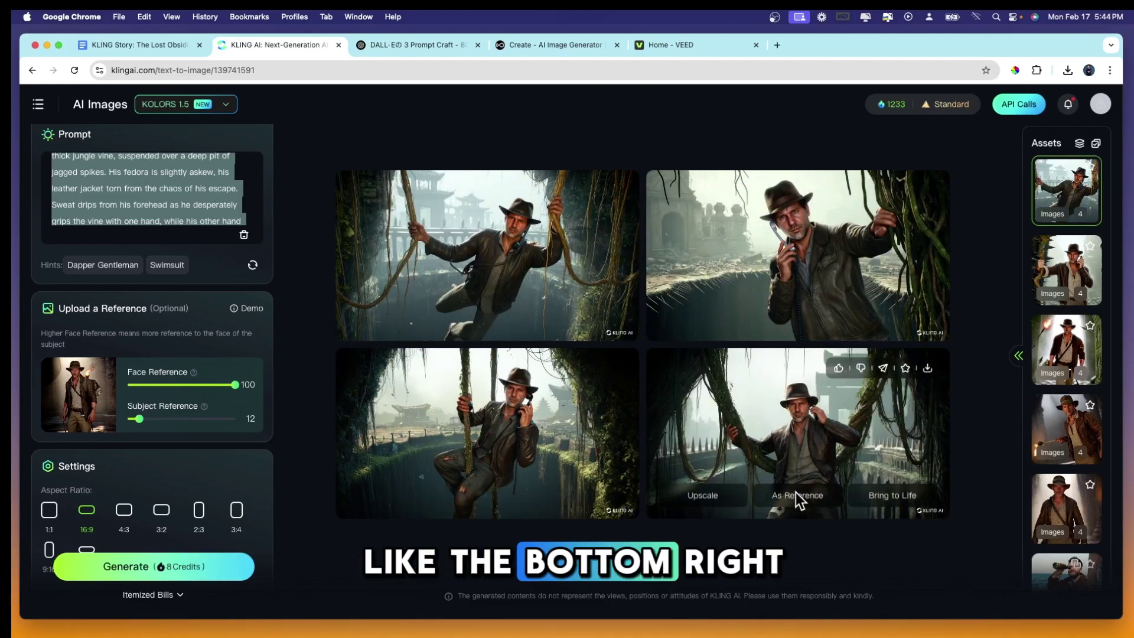
left_click(889, 496)
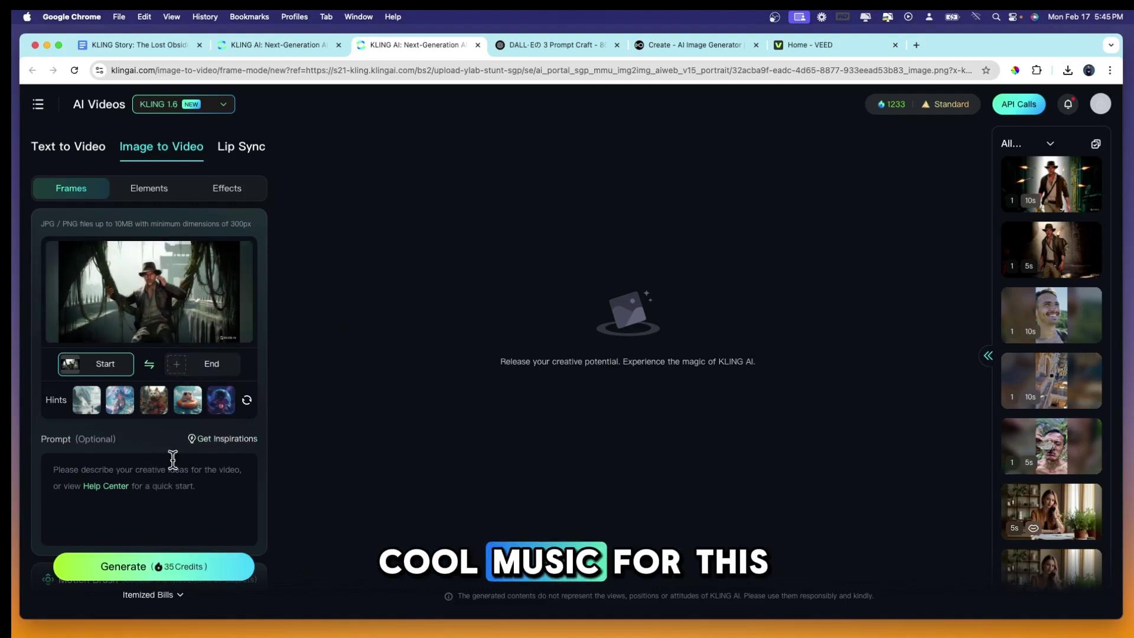
left_click(226, 440)
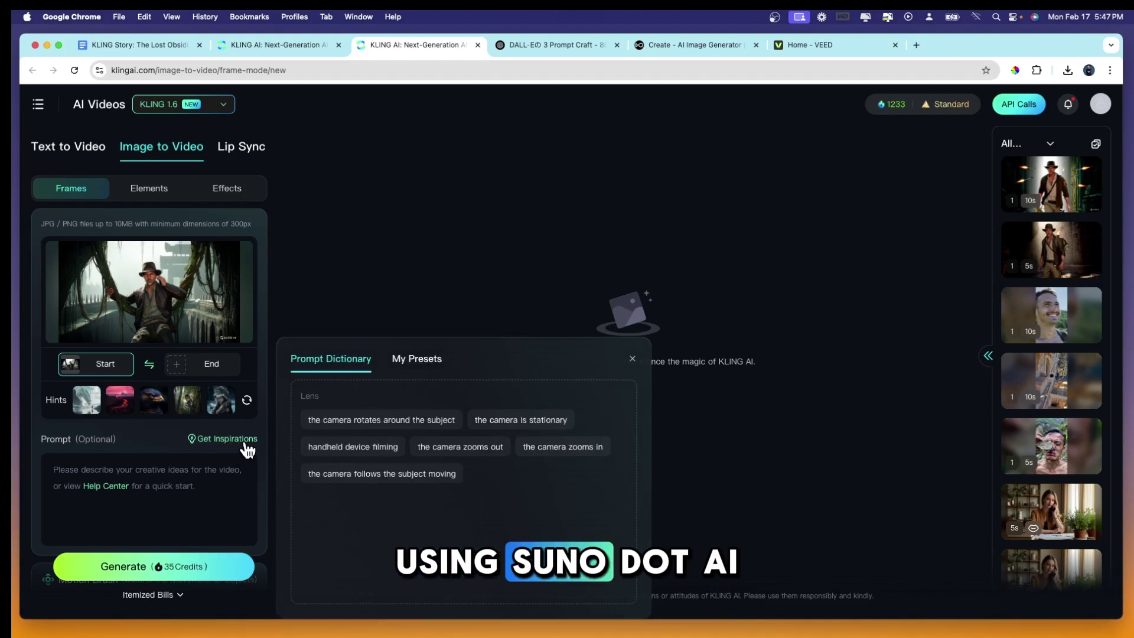
mouse_move(507, 428)
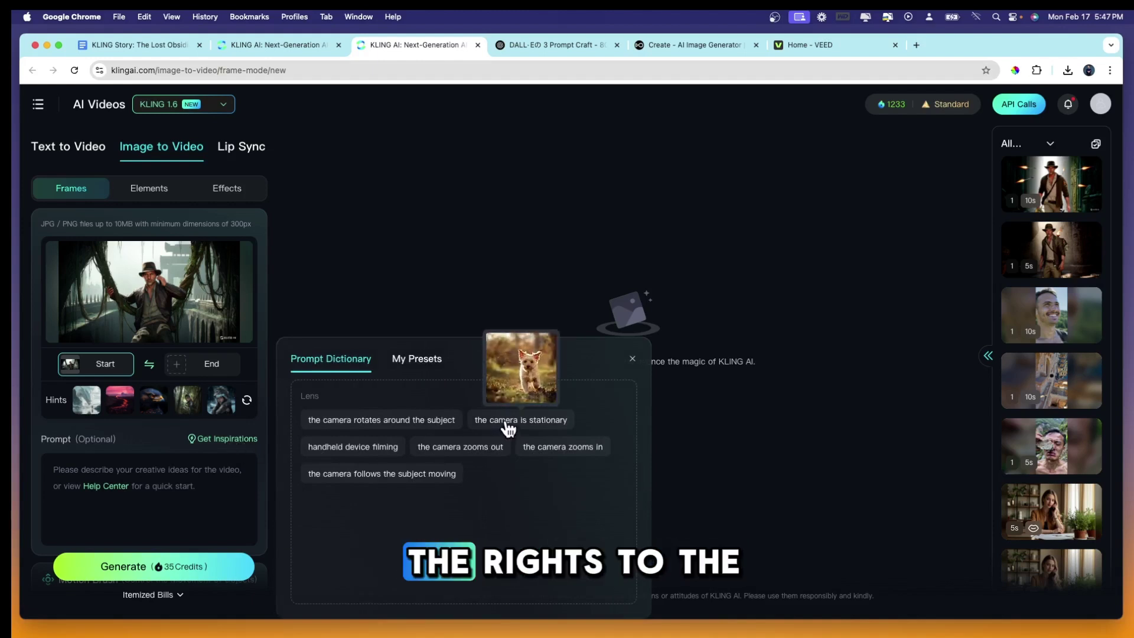
left_click(507, 426)
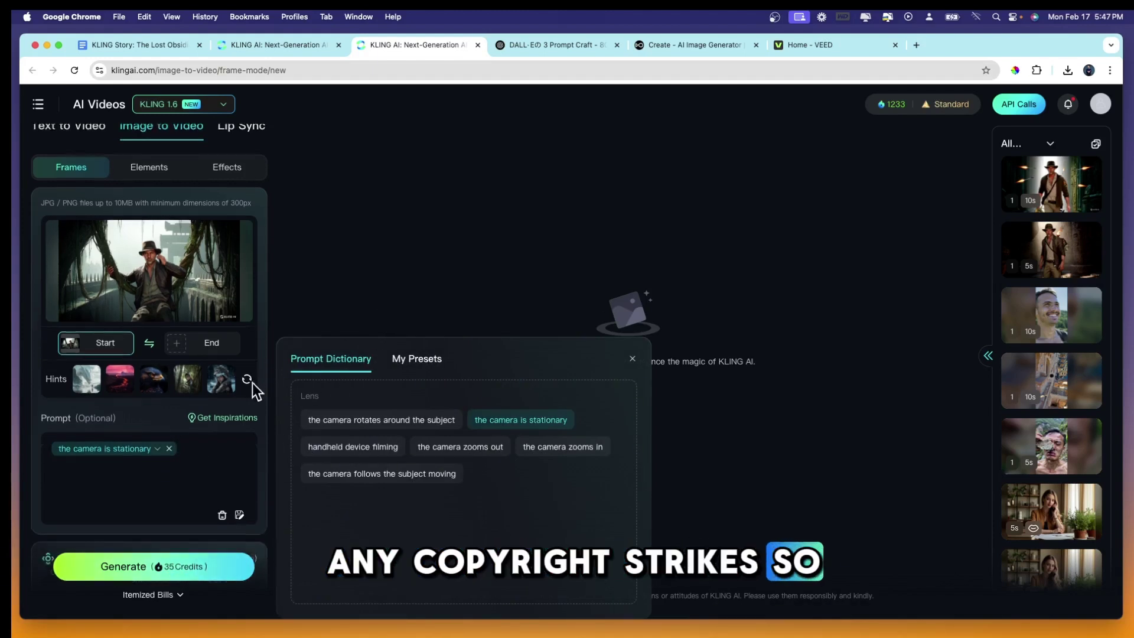
Step: Set the vine video's duration to 10s with a generating count of 1 and generate it
scroll(253, 384, "down", 4)
scroll(171, 490, "down", 2)
left_click(139, 465)
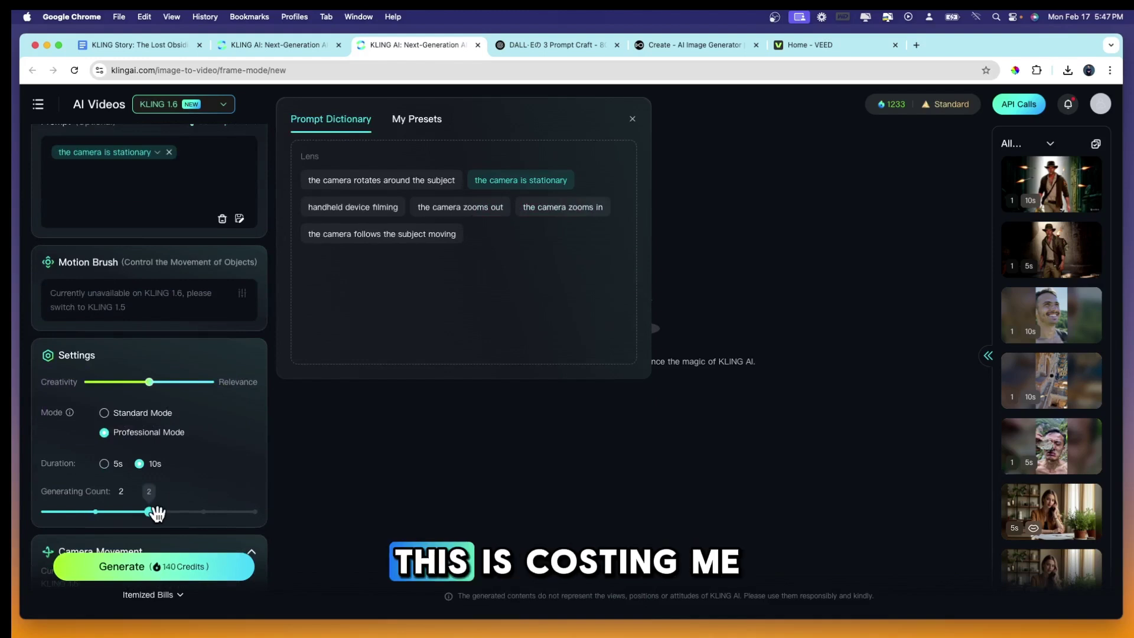
left_click_drag(134, 521, 108, 514)
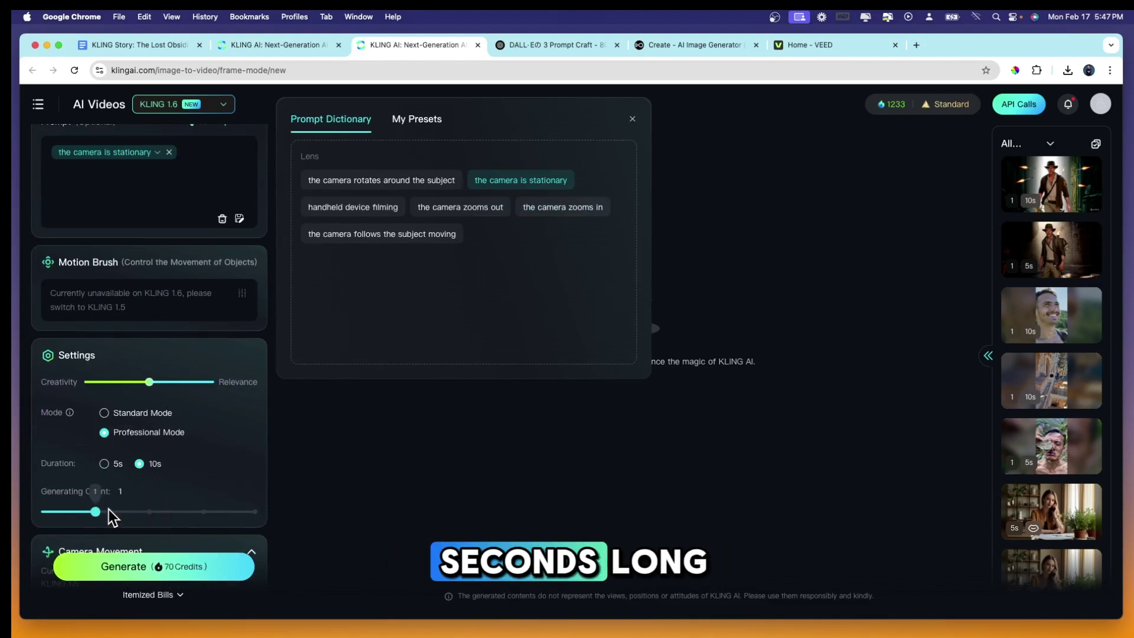
left_click(173, 570)
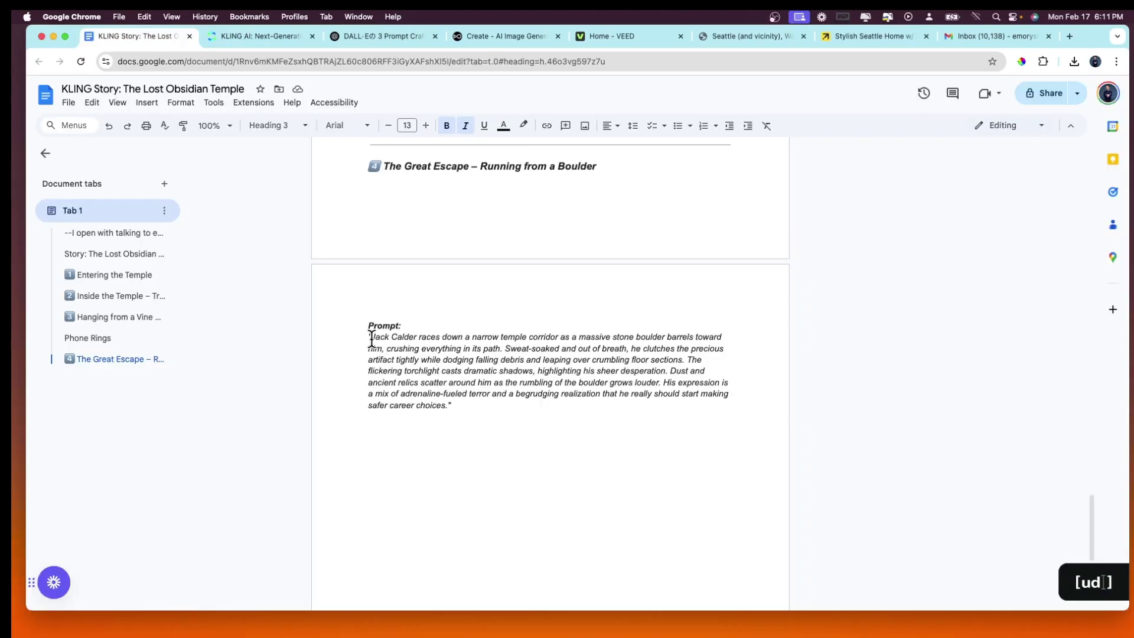
Step: Copy the "The Great Escape – Running from a Boulder" prompt from the story document
left_click_drag(369, 336, 429, 378)
left_click_drag(507, 385, 544, 394)
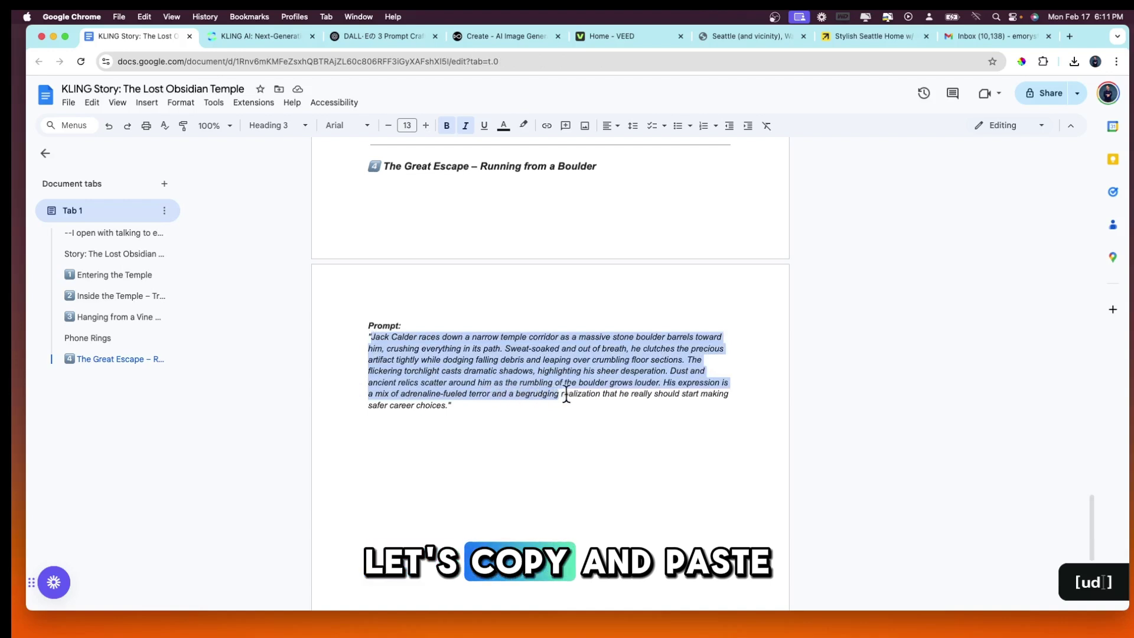
left_click_drag(508, 397, 491, 397)
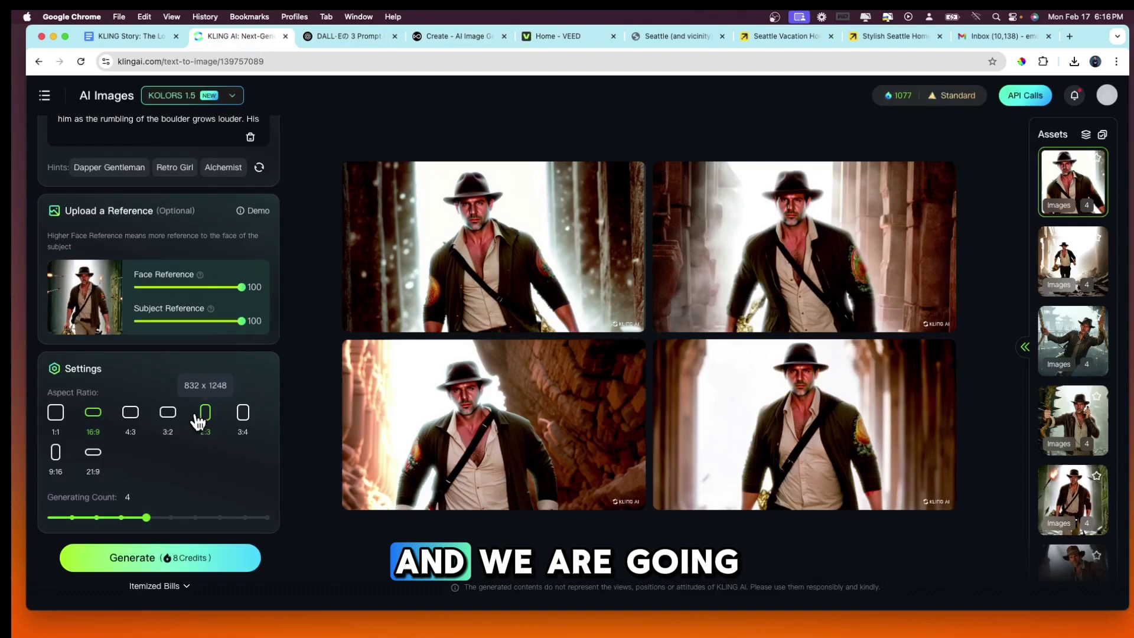
Step: Review the boulder-escape image setup and set the result with the hazy stone-pillar corridor as the Subject reference image
scroll(204, 286, "up", 5)
scroll(222, 393, "down", 3)
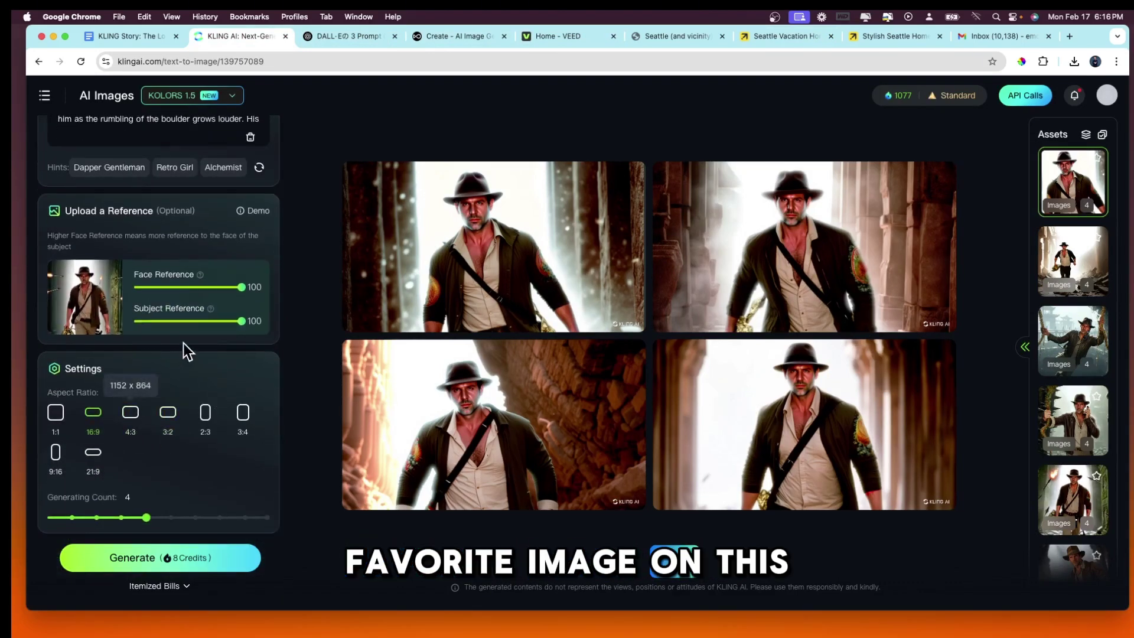
scroll(183, 343, "up", 3)
left_click(259, 315)
mouse_move(894, 311)
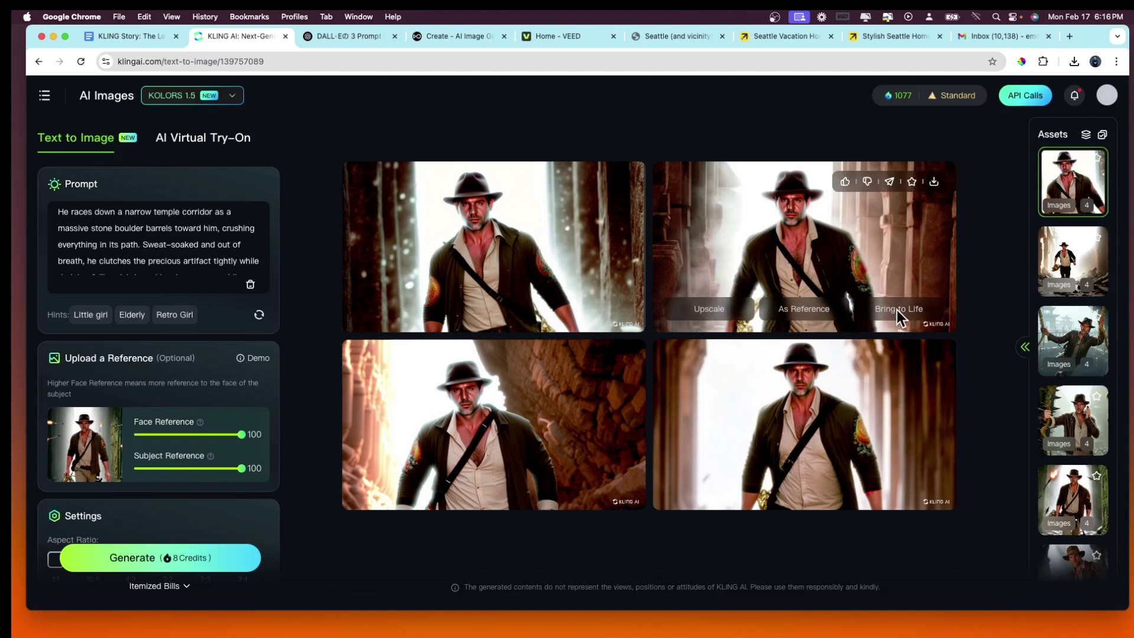
left_click(803, 308)
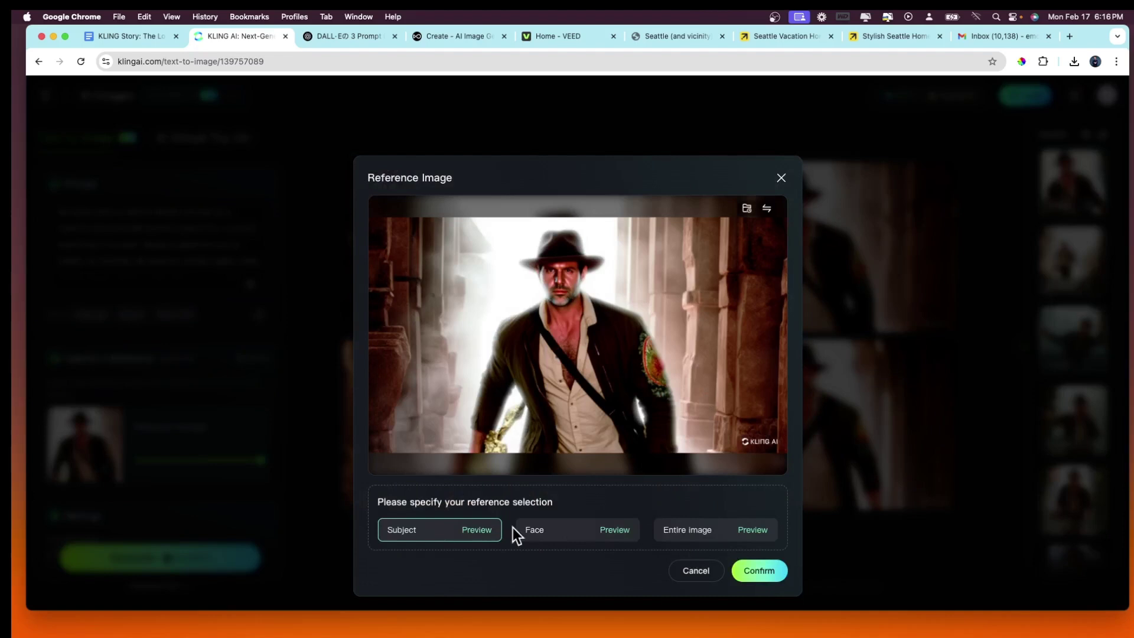
left_click(759, 570)
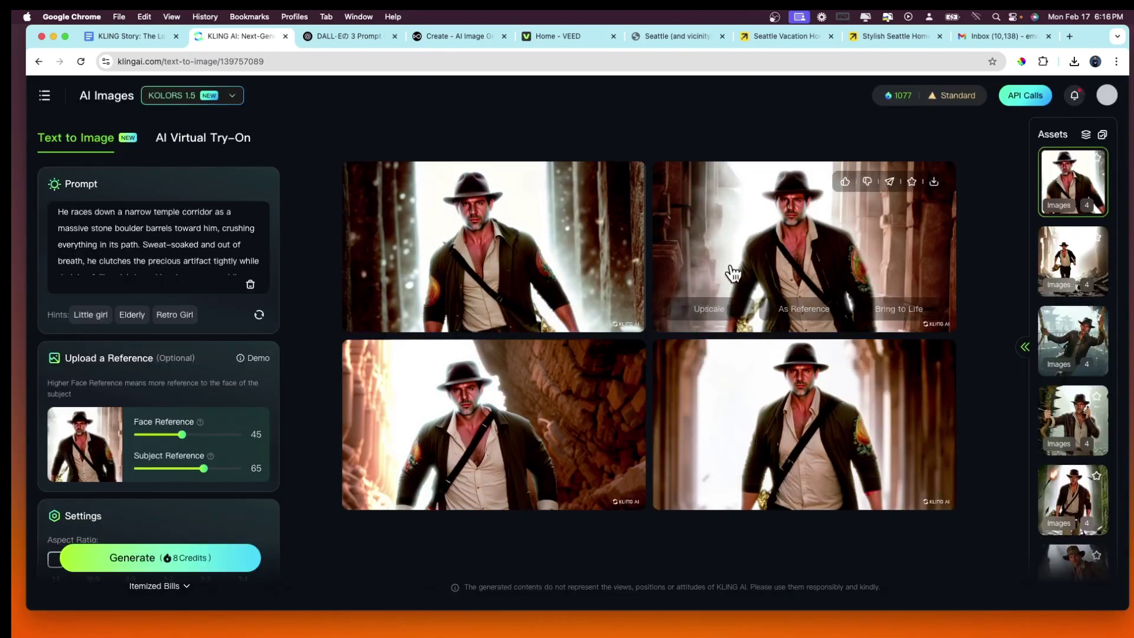
Step: Bring to Life the hazy stone-pillar corridor image as a 5s video and review the clip and its settings
left_click(906, 307)
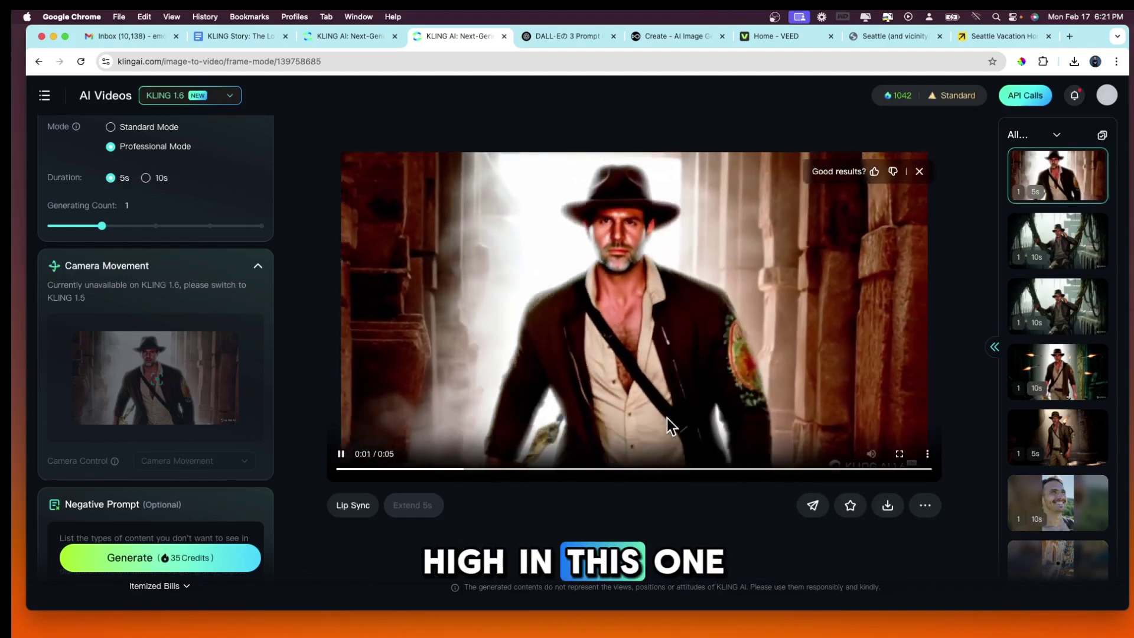
scroll(213, 466, "down", 3)
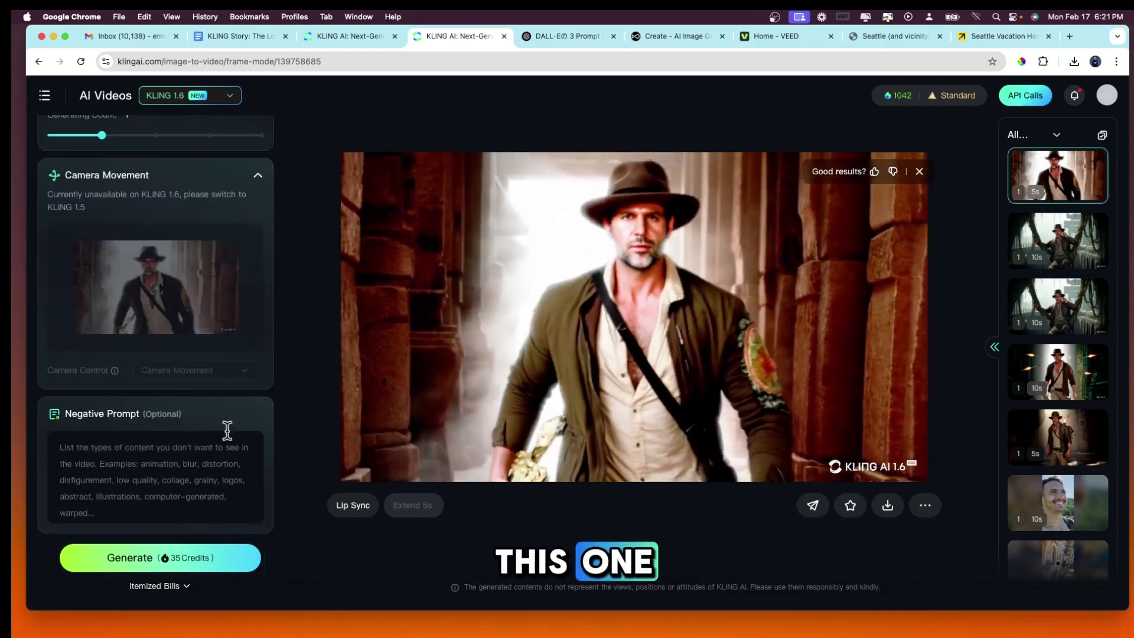
scroll(197, 352, "up", 8)
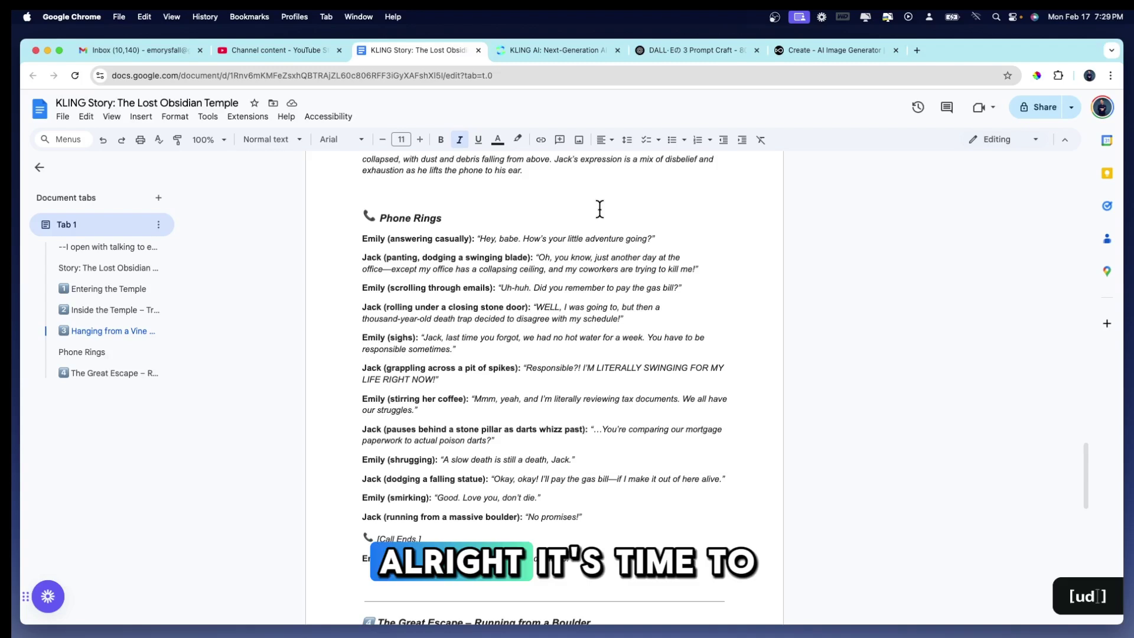
Step: Copy the wife's opening line "Hey, babe. How's your little adventure going?" from the Phone Rings section and switch to Kling AI's video generator
scroll(601, 210, "up", 1)
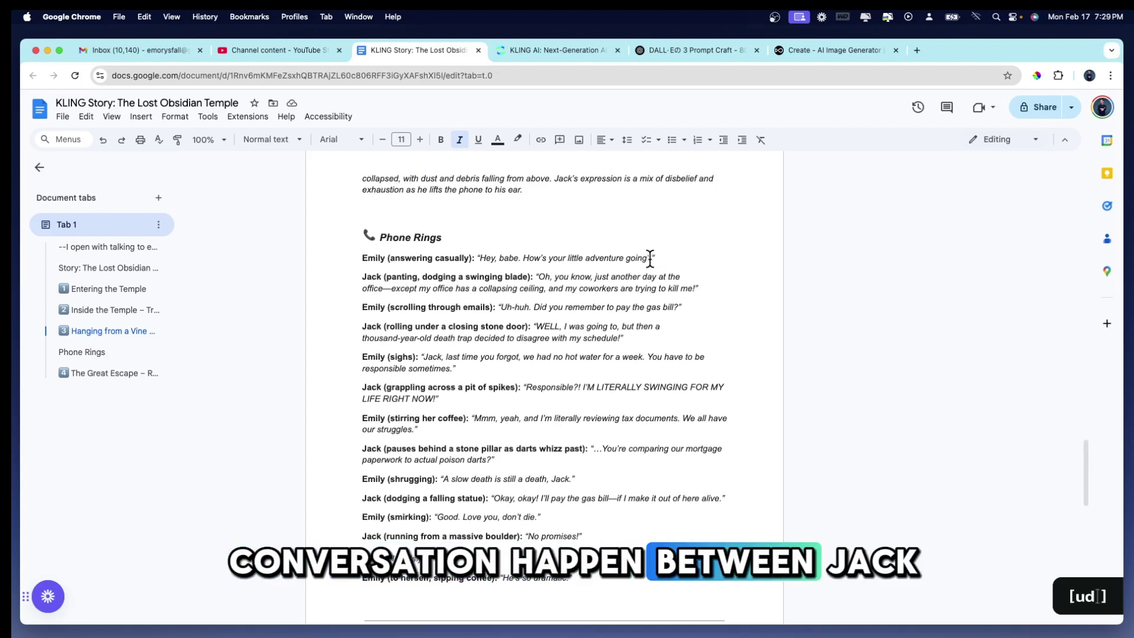
left_click_drag(651, 258, 483, 260)
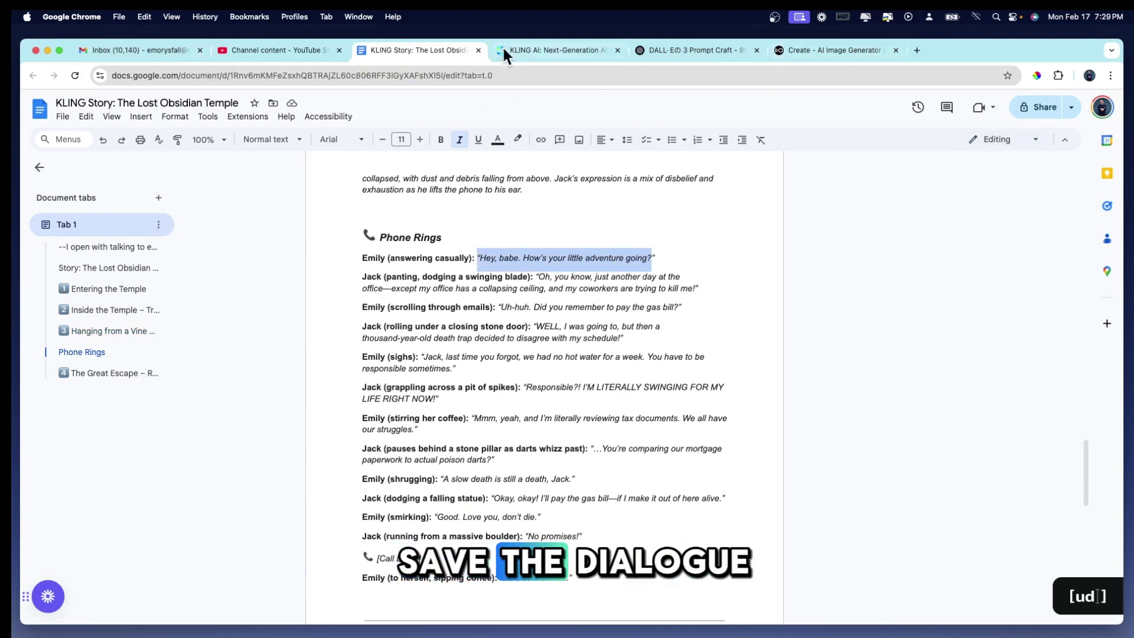
left_click(532, 51)
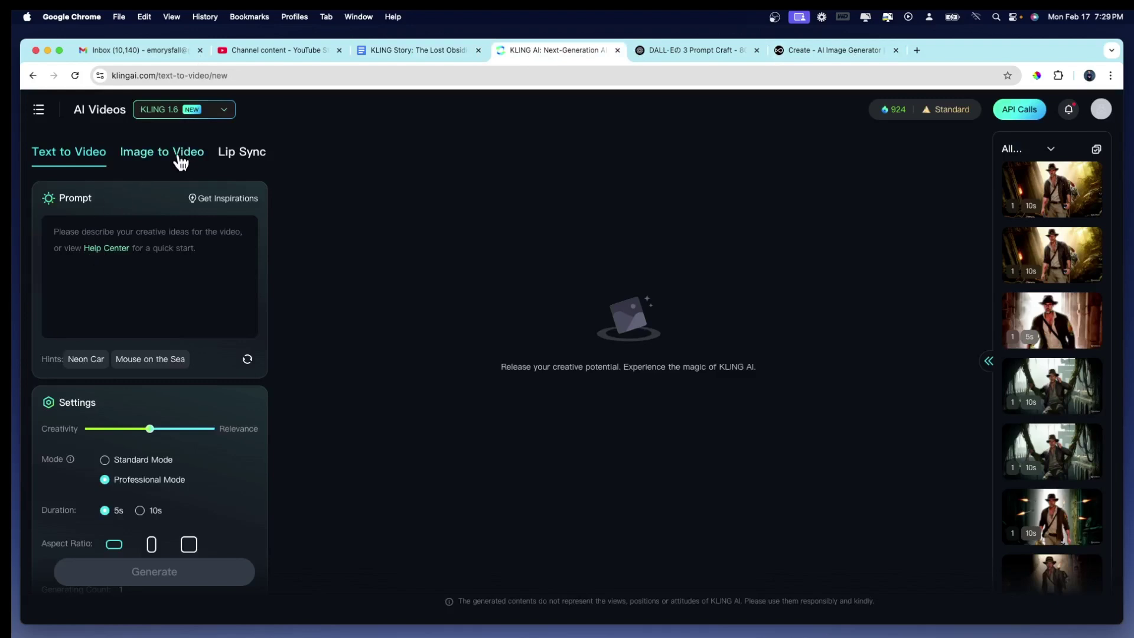
Step: Load the 5s woman-on-the-phone clip from history into Lip Sync and enter "Hey, babe. How's your little adventure going?" without its opening quotation mark
left_click(261, 155)
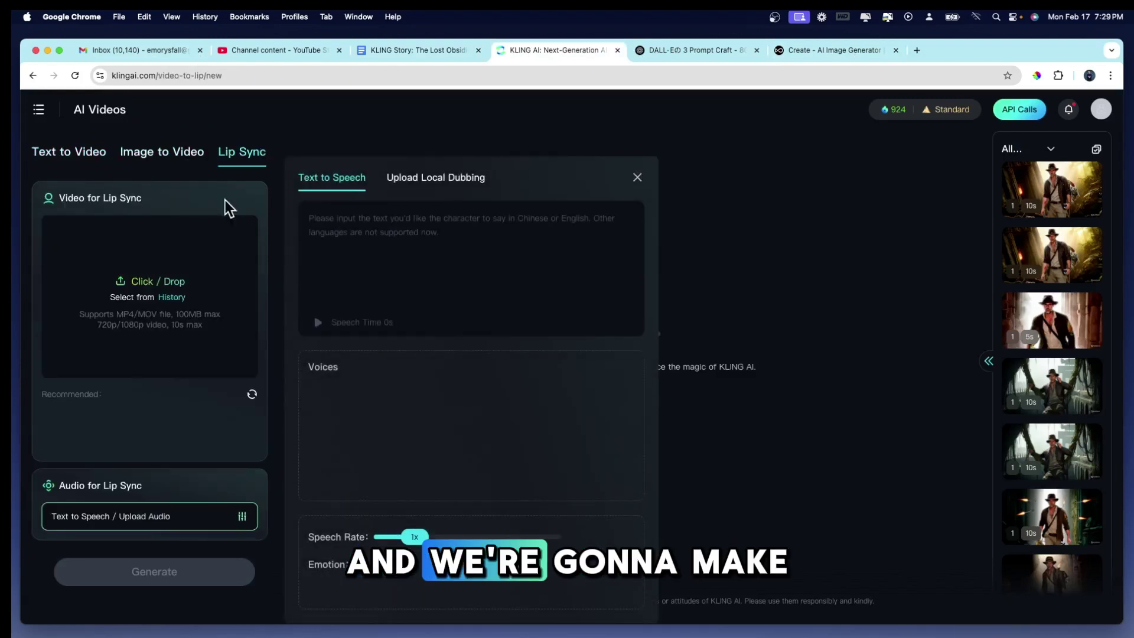
left_click(175, 297)
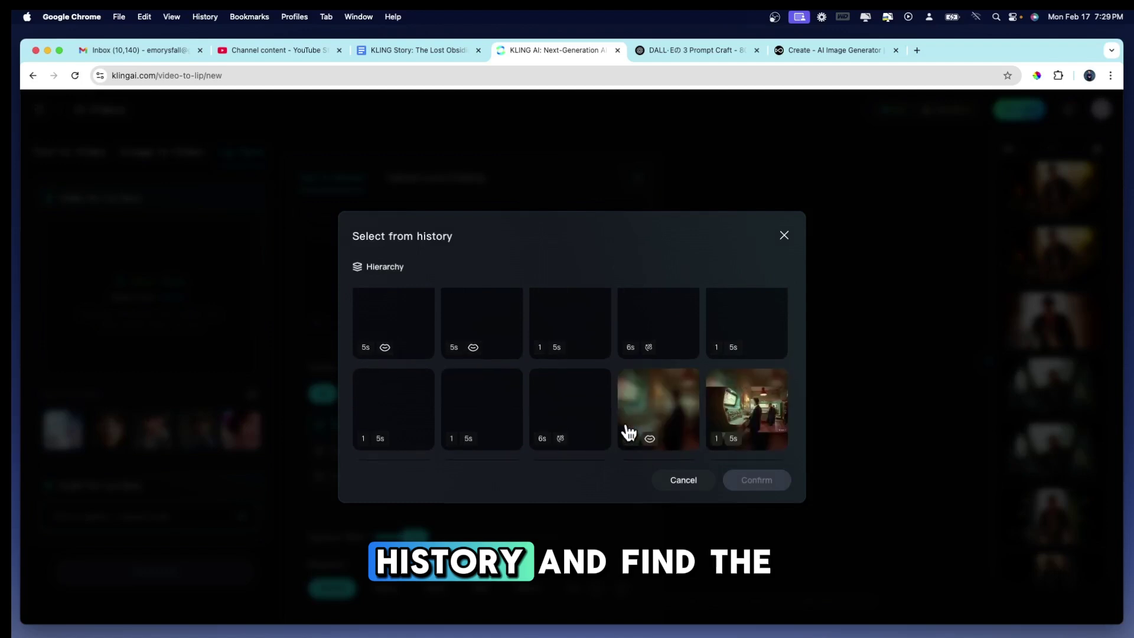
scroll(628, 426, "down", 4)
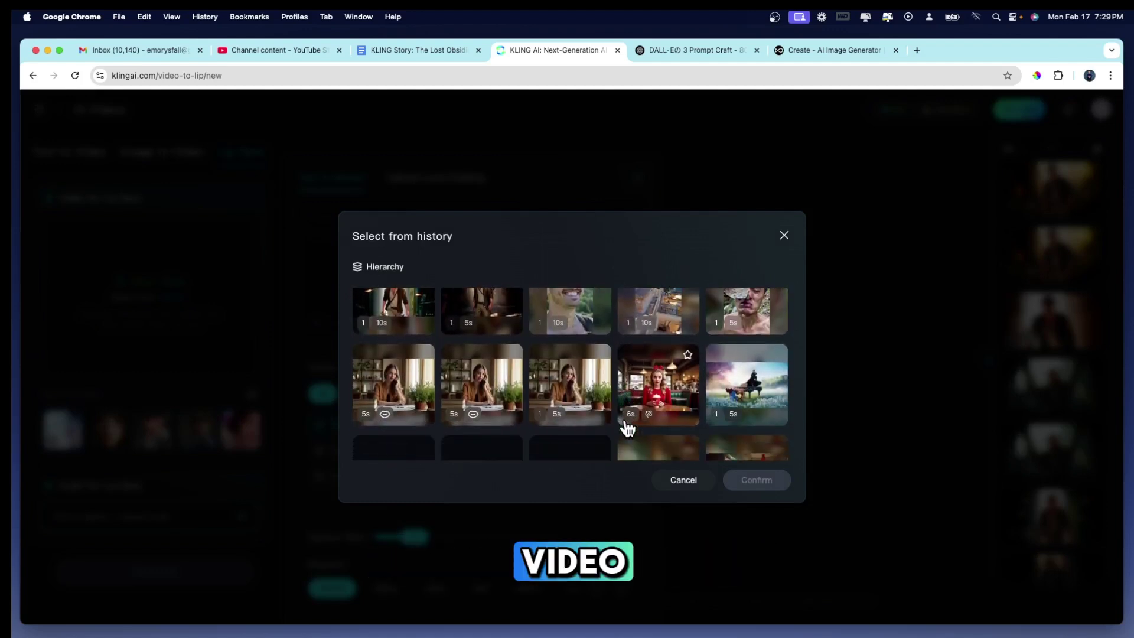
left_click(578, 392)
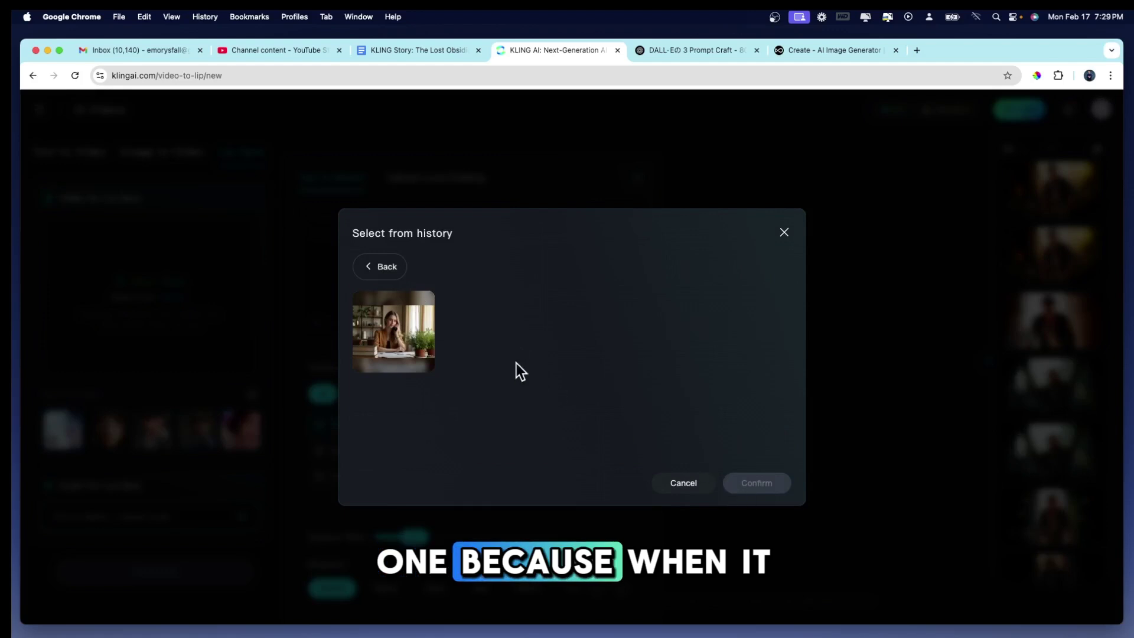
left_click(408, 332)
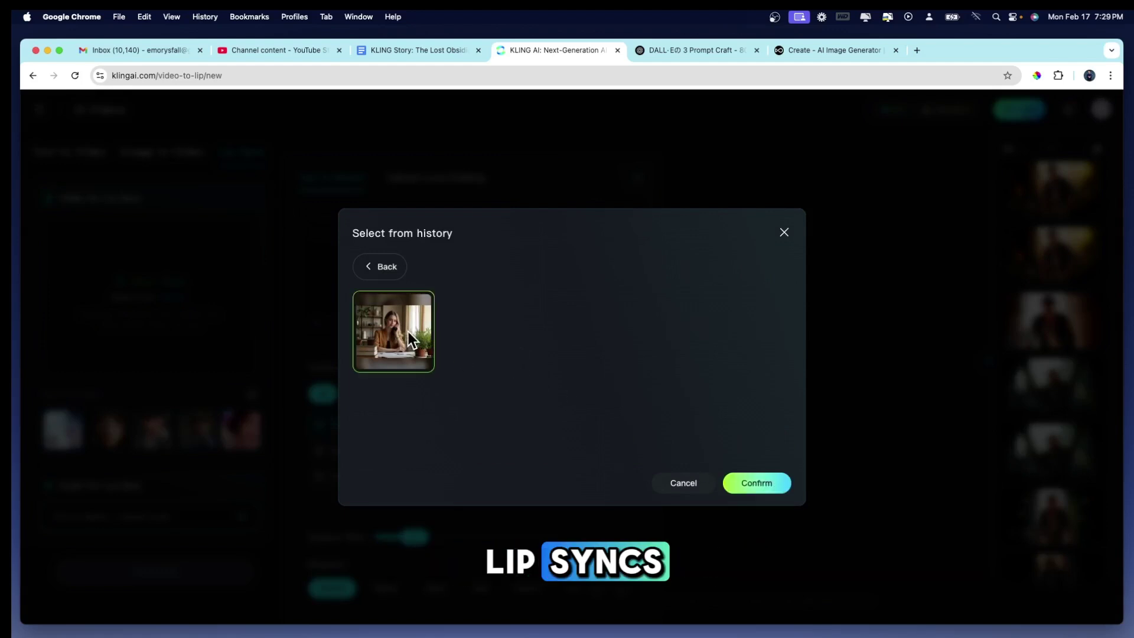
left_click(757, 484)
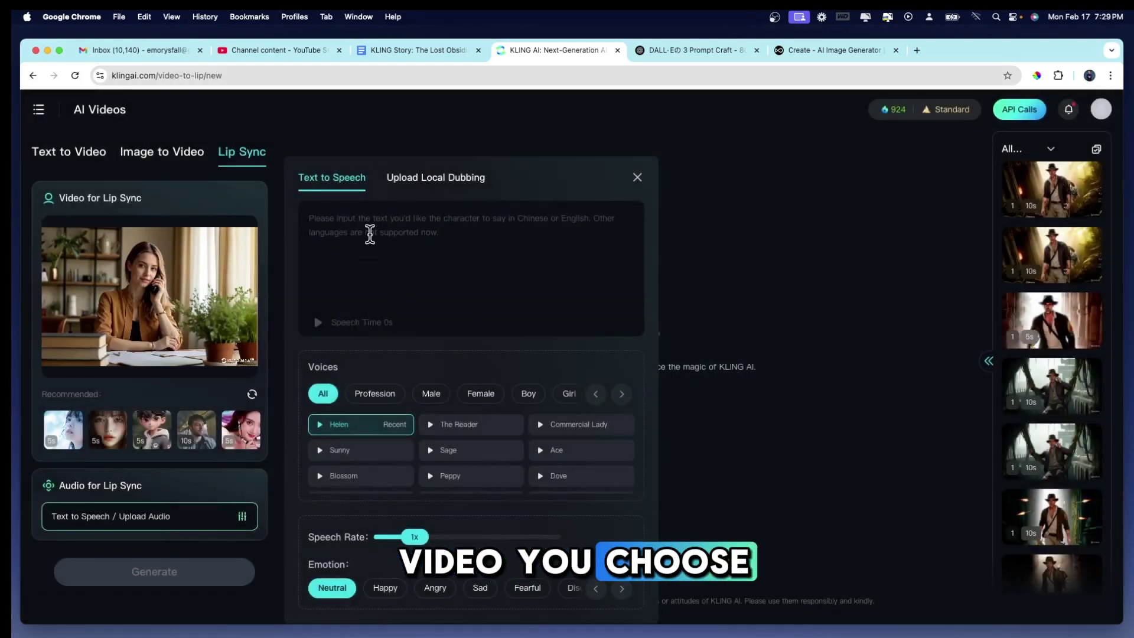
type("\"Hey, babe. How’s your little adventure going?")
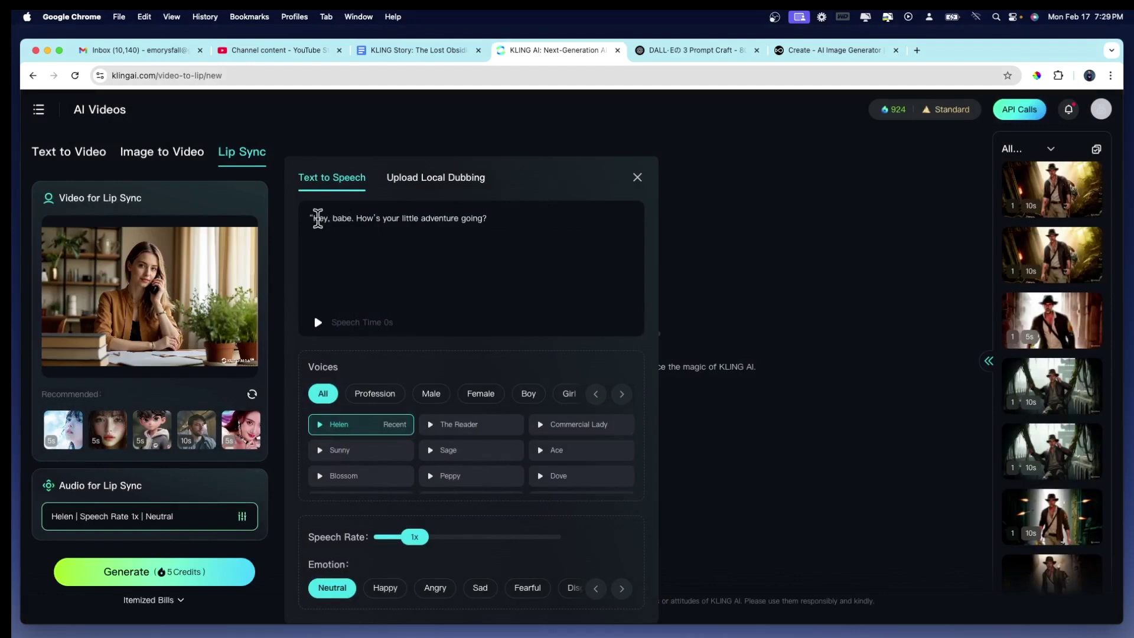
key("BackSpace")
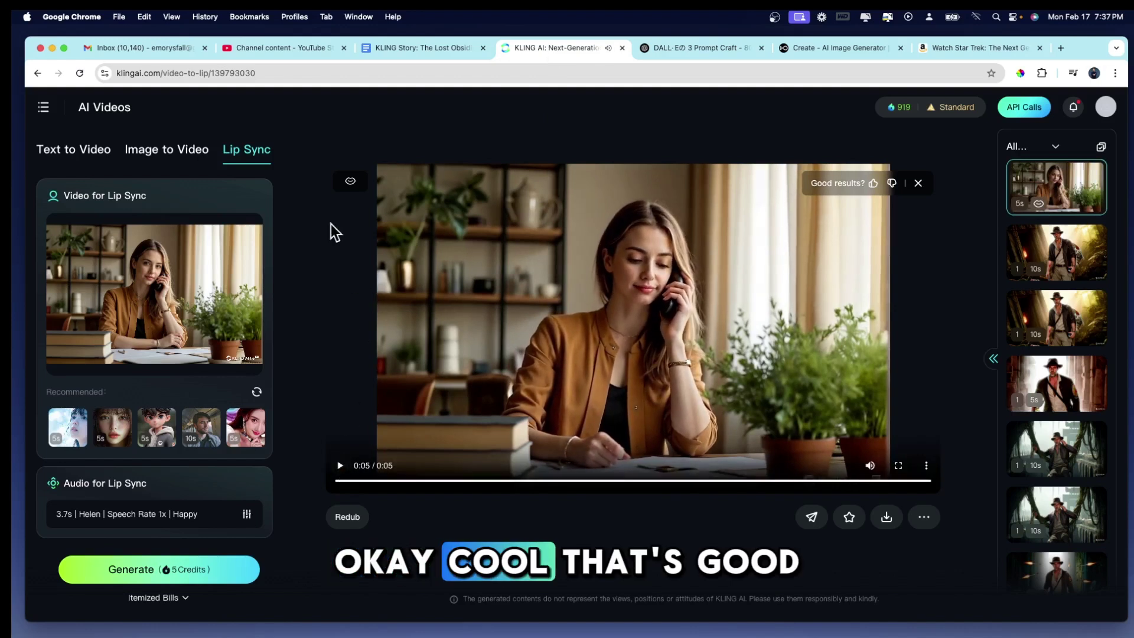
Step: Start a new Lip Sync and load the 10s clip of the archaeologist sitting on the vine from history
left_click(167, 150)
left_click(248, 155)
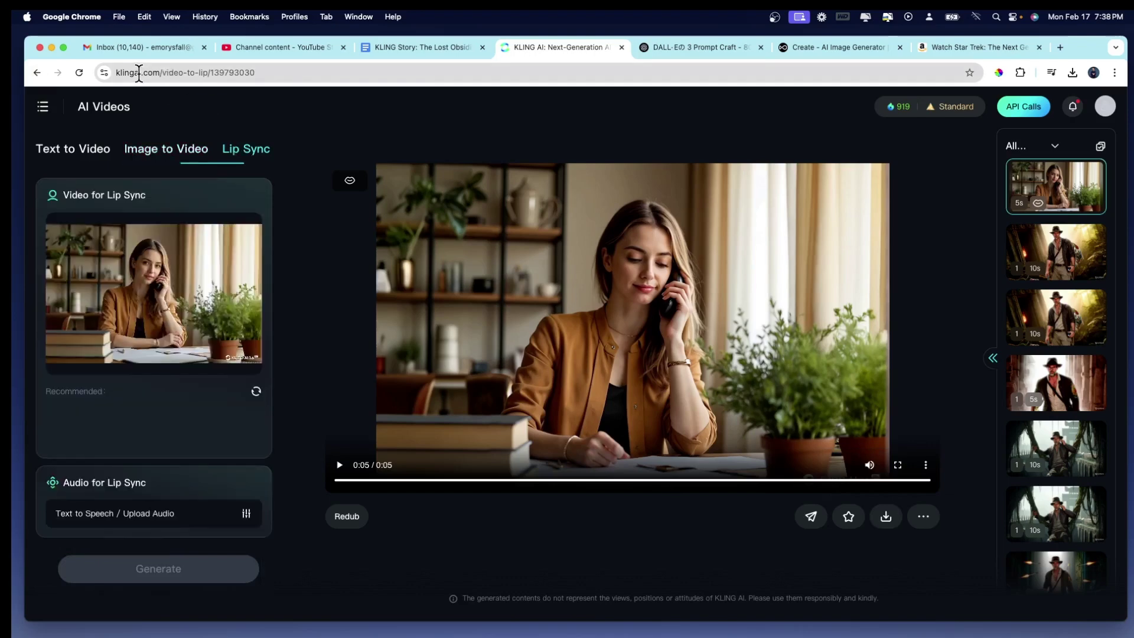
left_click(52, 150)
left_click(45, 111)
left_click(78, 148)
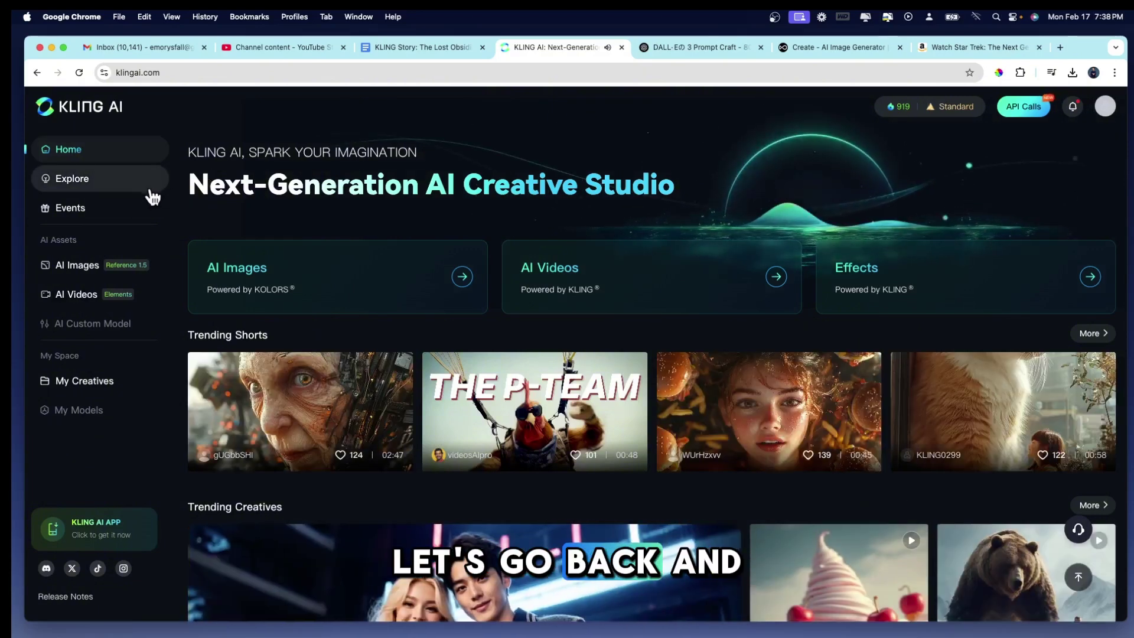
left_click(79, 293)
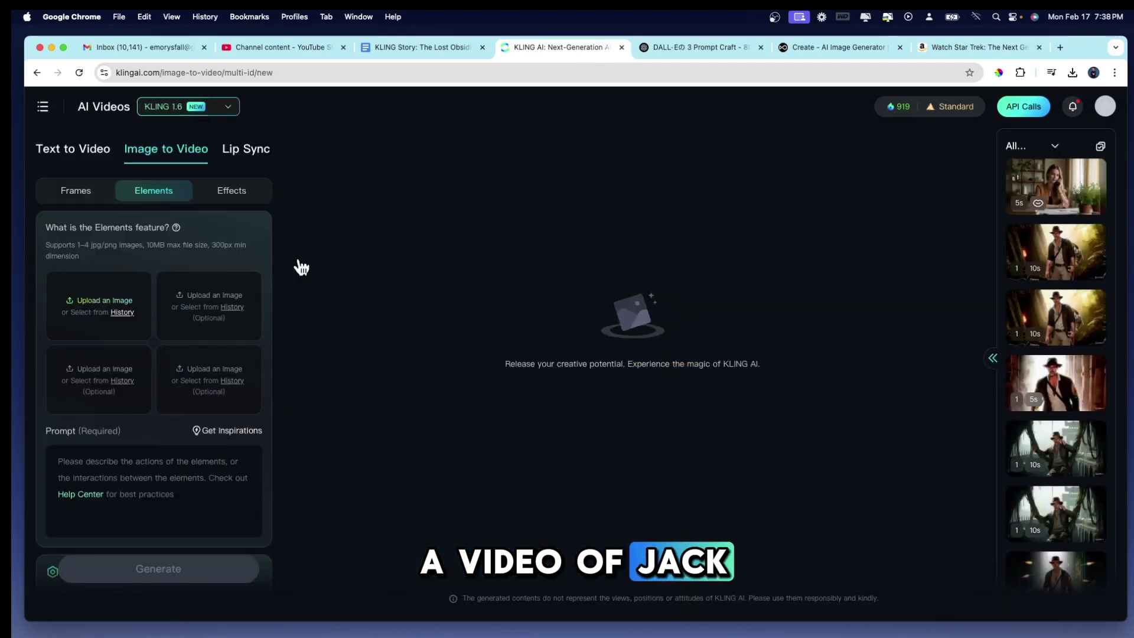
left_click(251, 149)
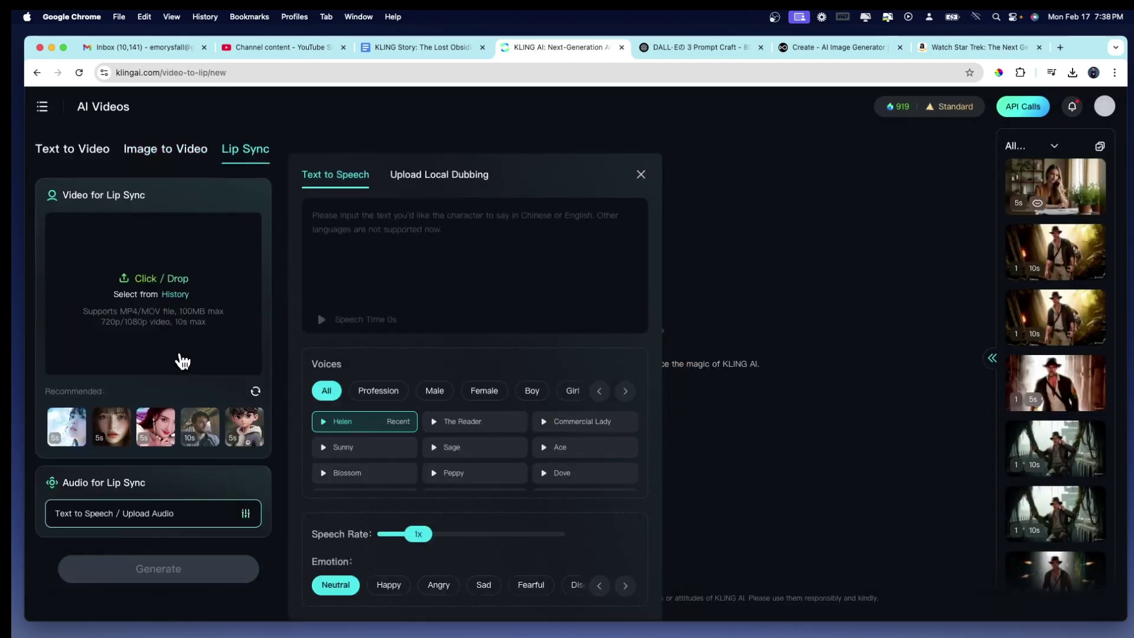
left_click(178, 293)
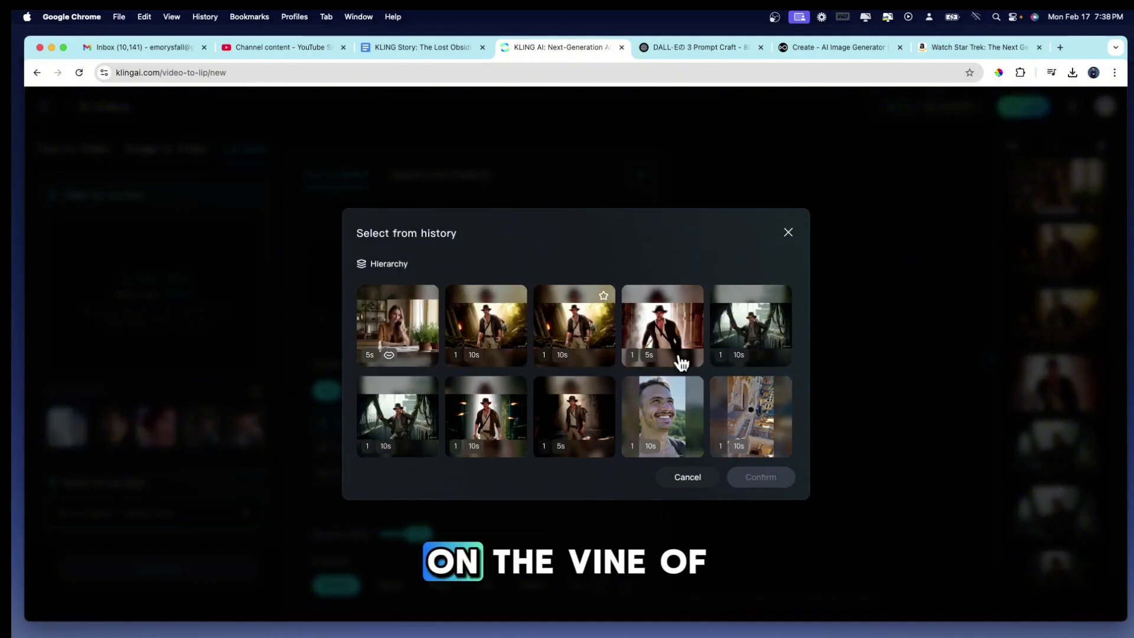
left_click(752, 339)
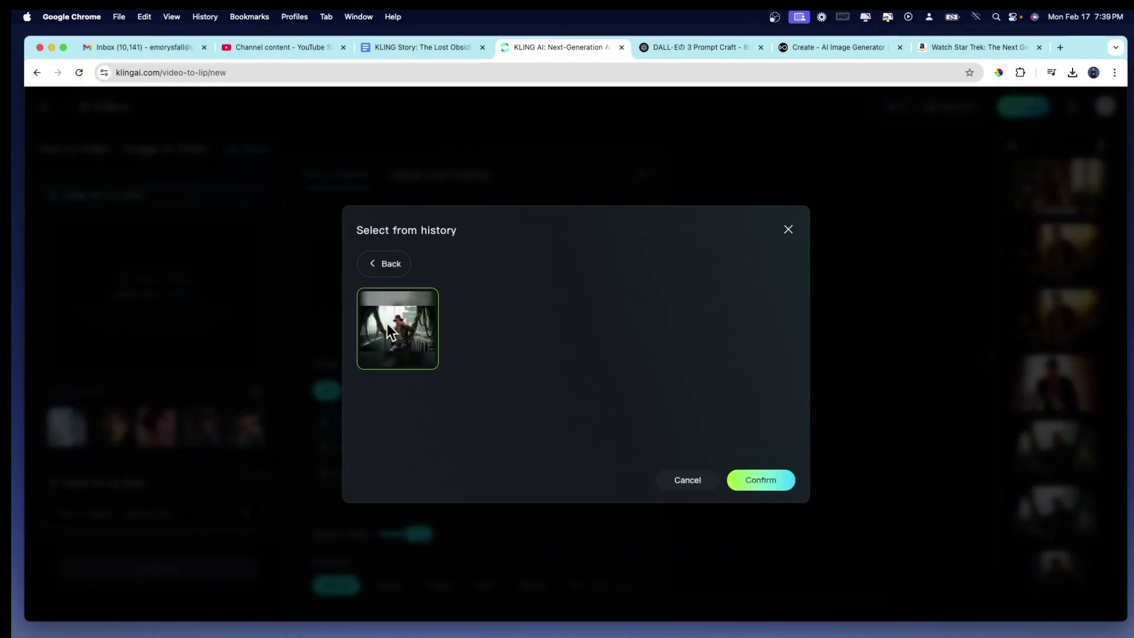
left_click(766, 483)
Step: Preview the male voices, choose Rock, and set the speech emotion to Fearful
left_click(435, 391)
left_click(436, 480)
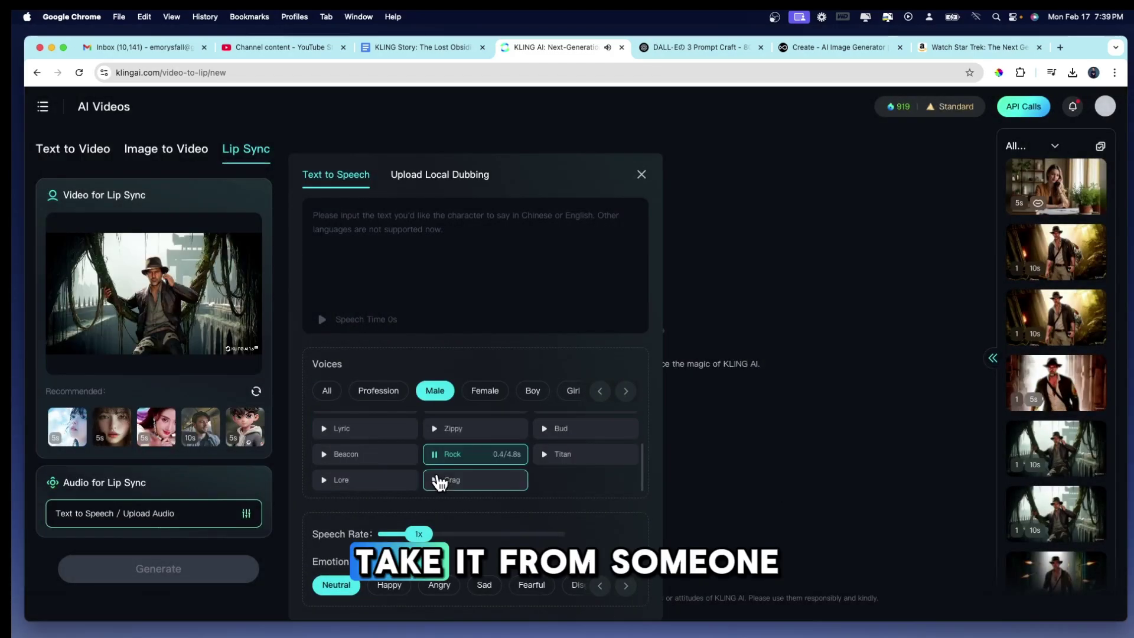
left_click(438, 464)
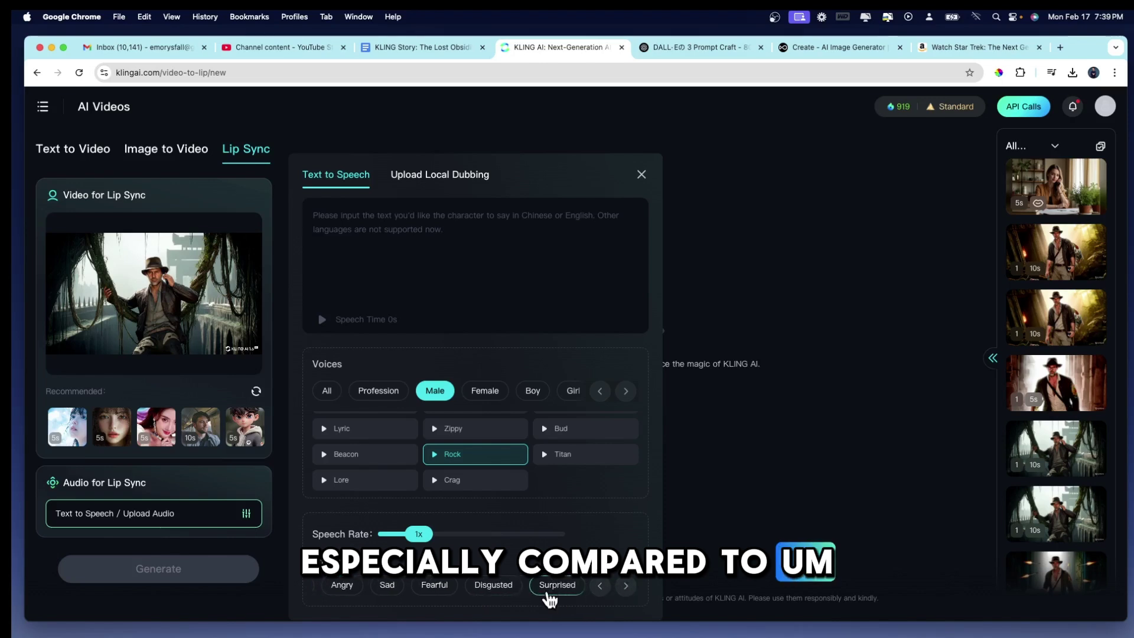
left_click(435, 590)
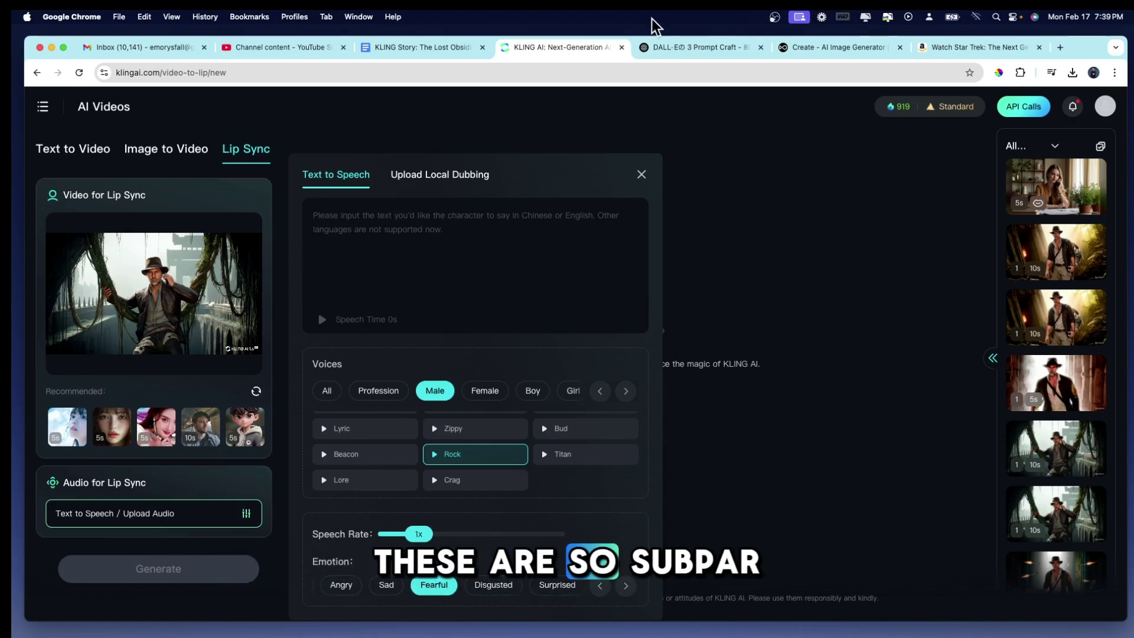
Step: Copy the archaeologist's "Oh, you know, just another day at the office" reply from the story document and paste it as Kling AI's speech text
left_click(410, 46)
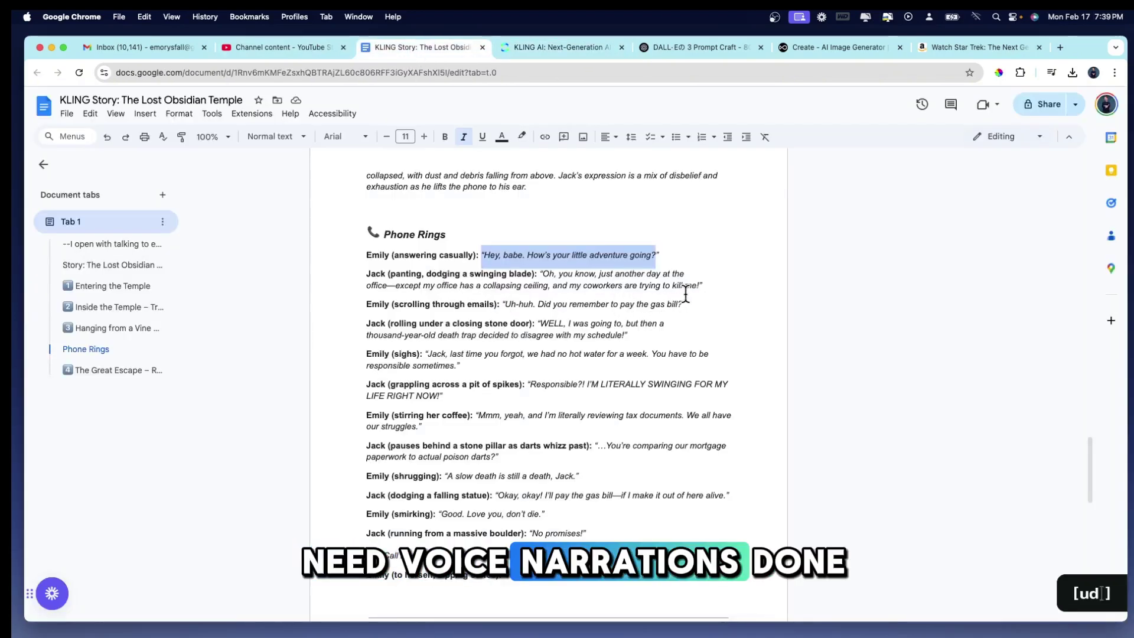
left_click_drag(542, 274, 704, 289)
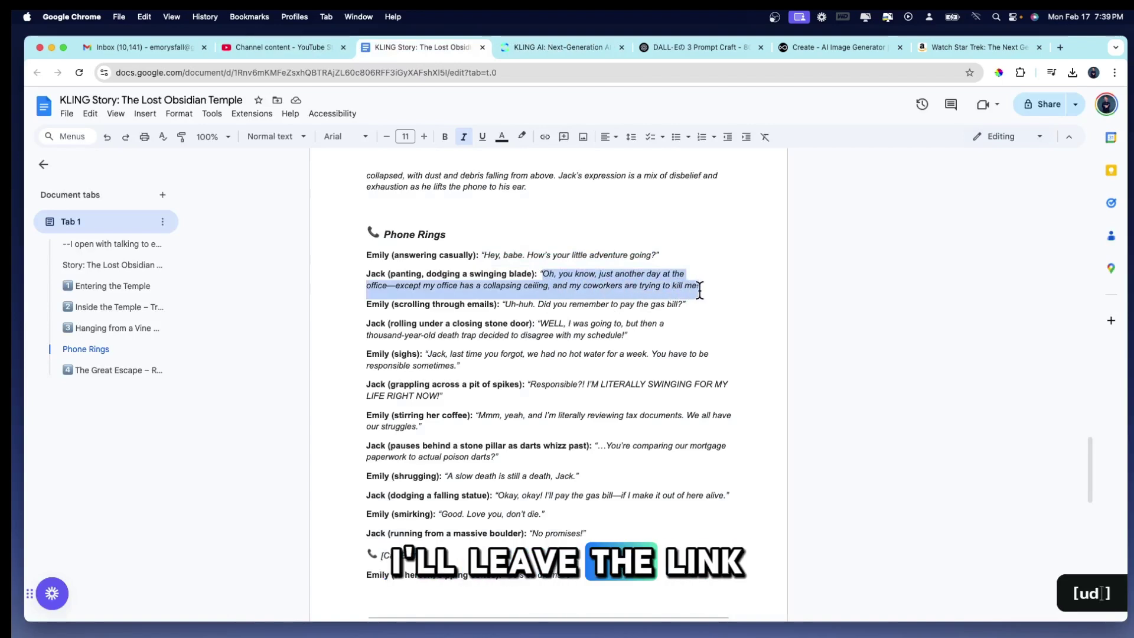
key("super+c")
left_click(574, 47)
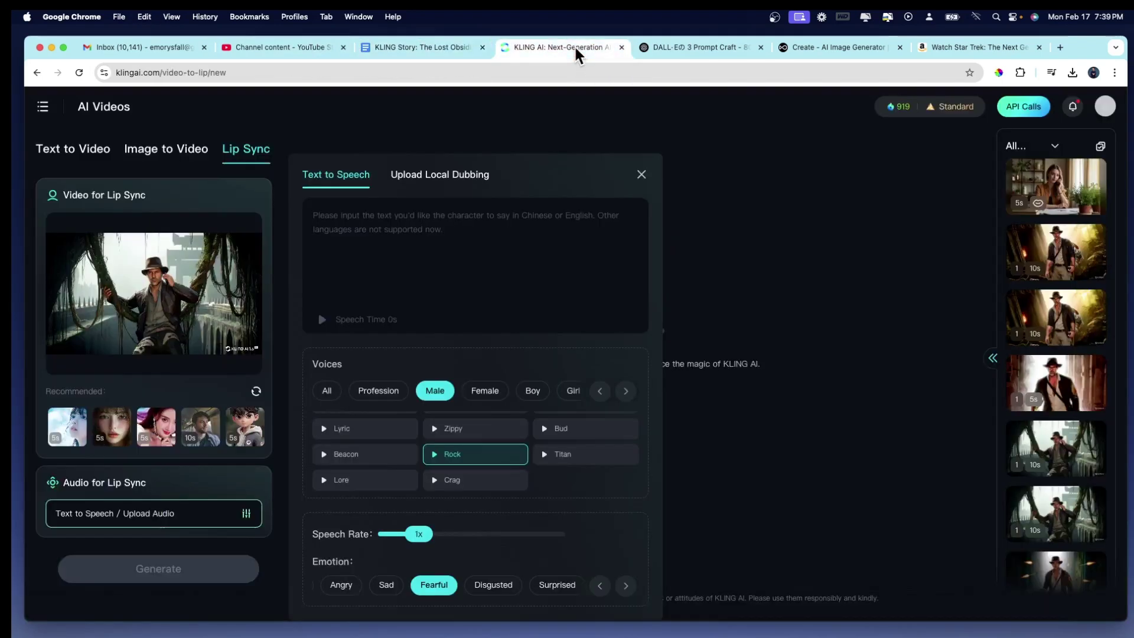
left_click(470, 218)
key("super+v")
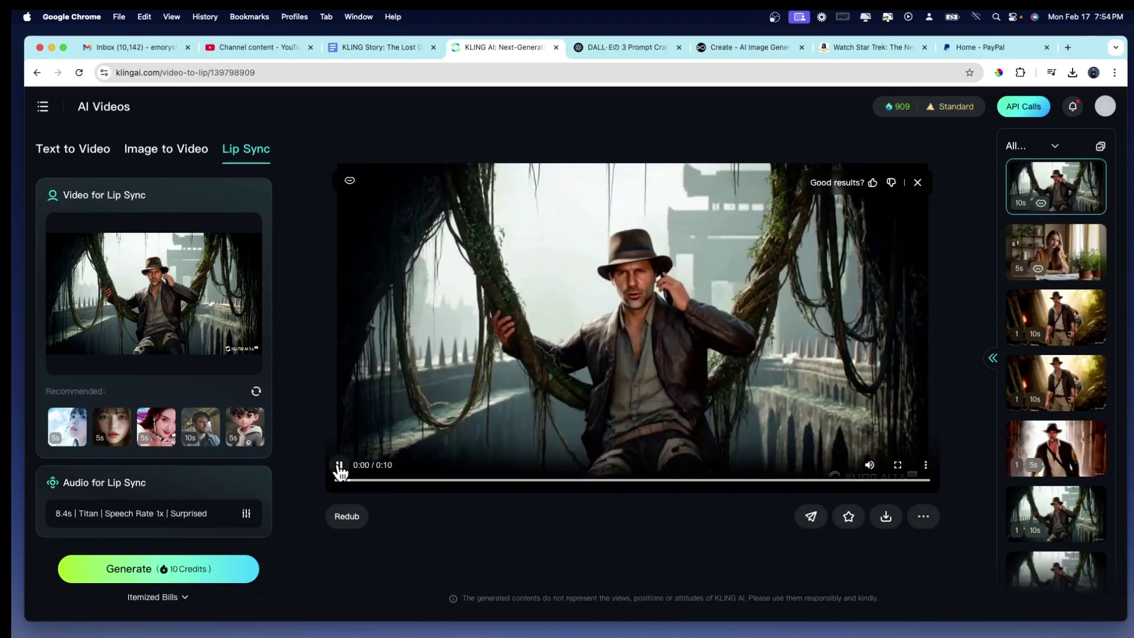
Step: Play the lip-synced vine clip and select the wife's line "Uh-huh. Did you remember to pay the gas bill?" in the story document
left_click(340, 466)
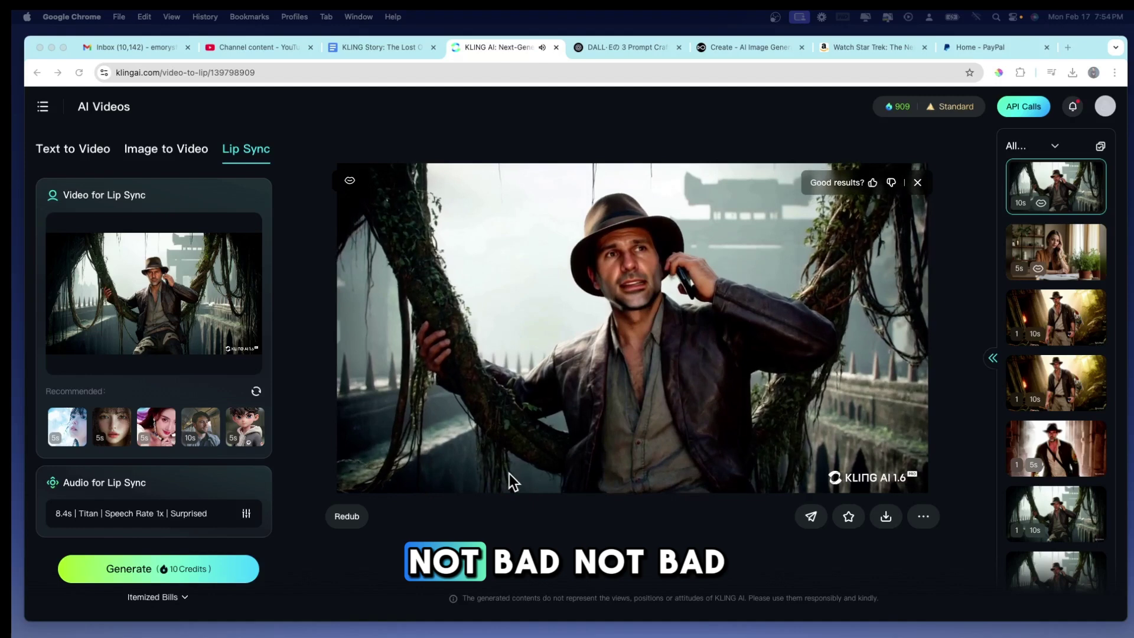
key("ctrl+shift+Tab")
left_click(661, 306)
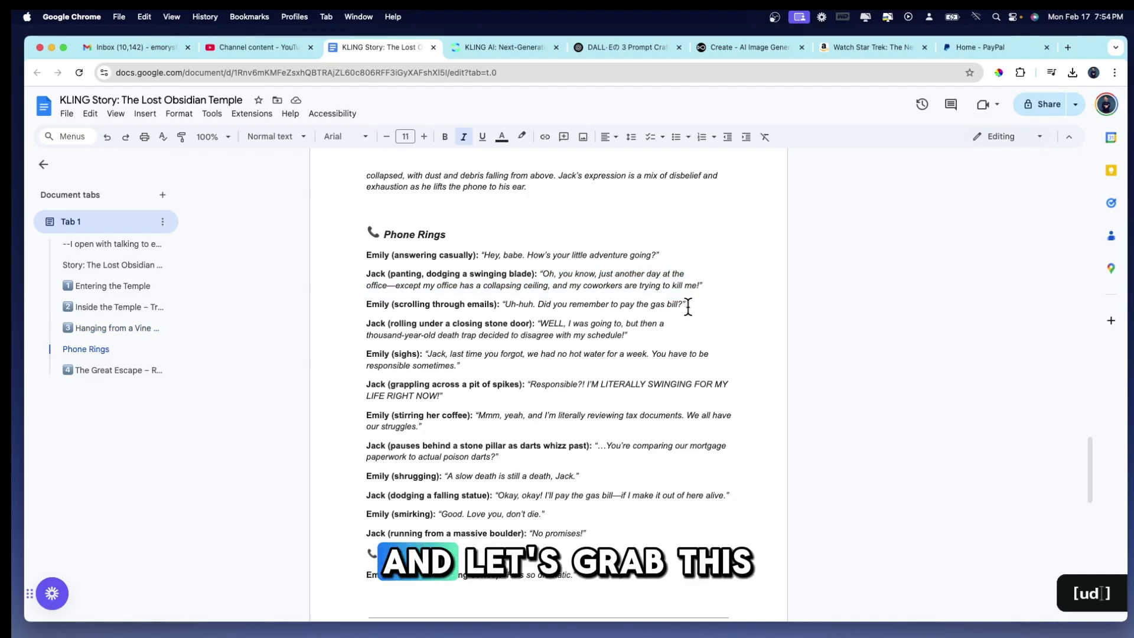
left_click_drag(507, 306, 511, 306)
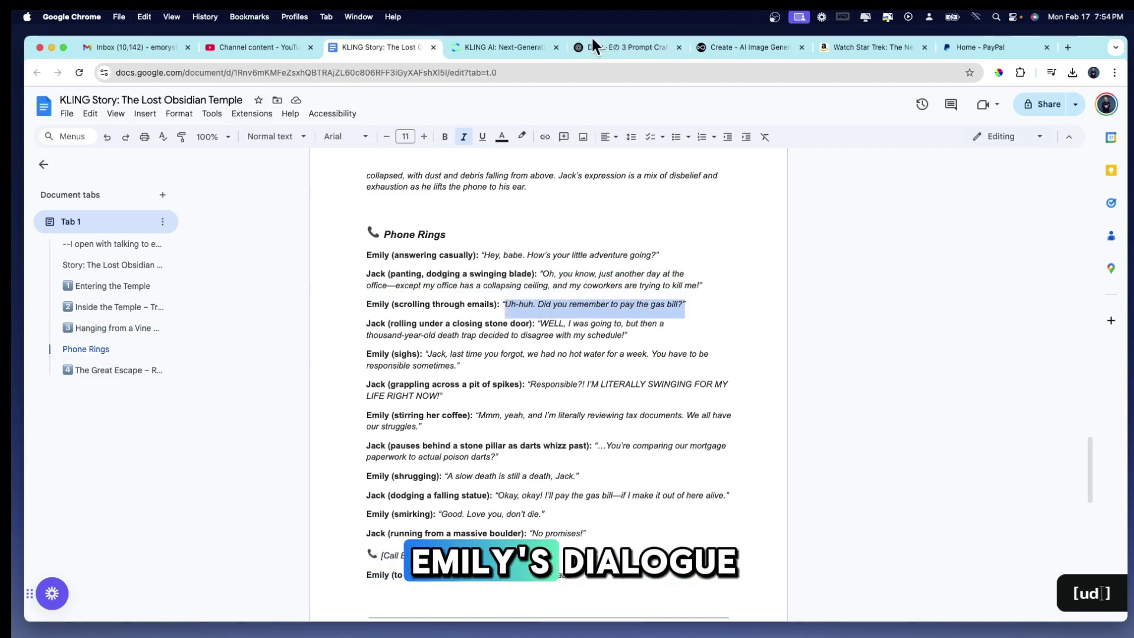
Step: Load the woman-on-the-phone clip from history in Kling AI and paste "Uh-huh. Did you remember to pay the gas bill?" as the speech text
left_click(492, 48)
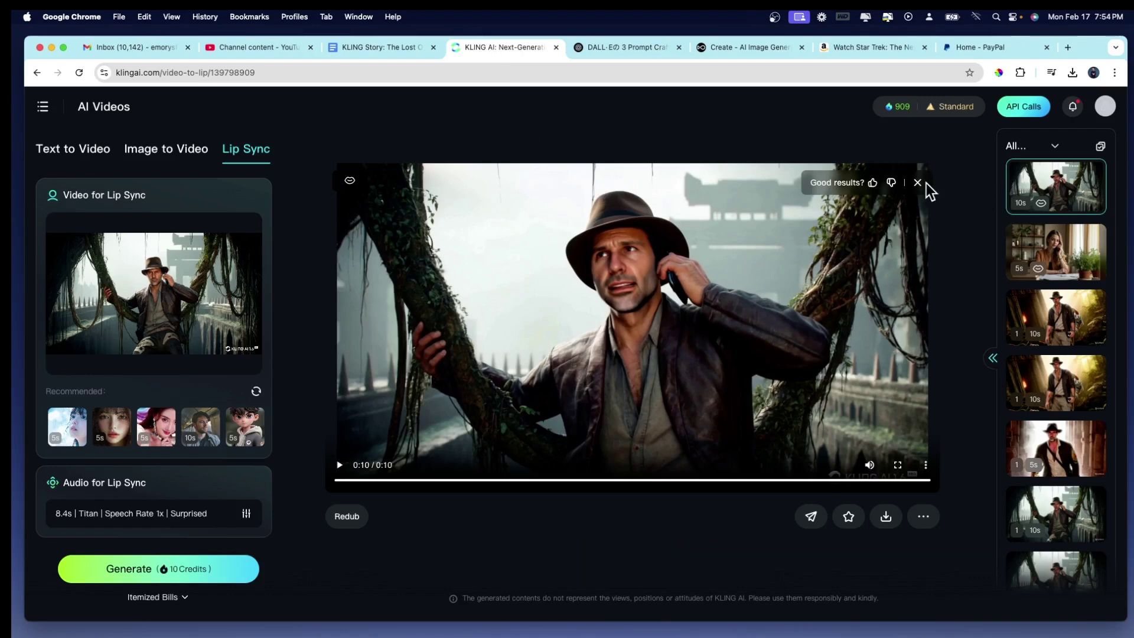
left_click(182, 301)
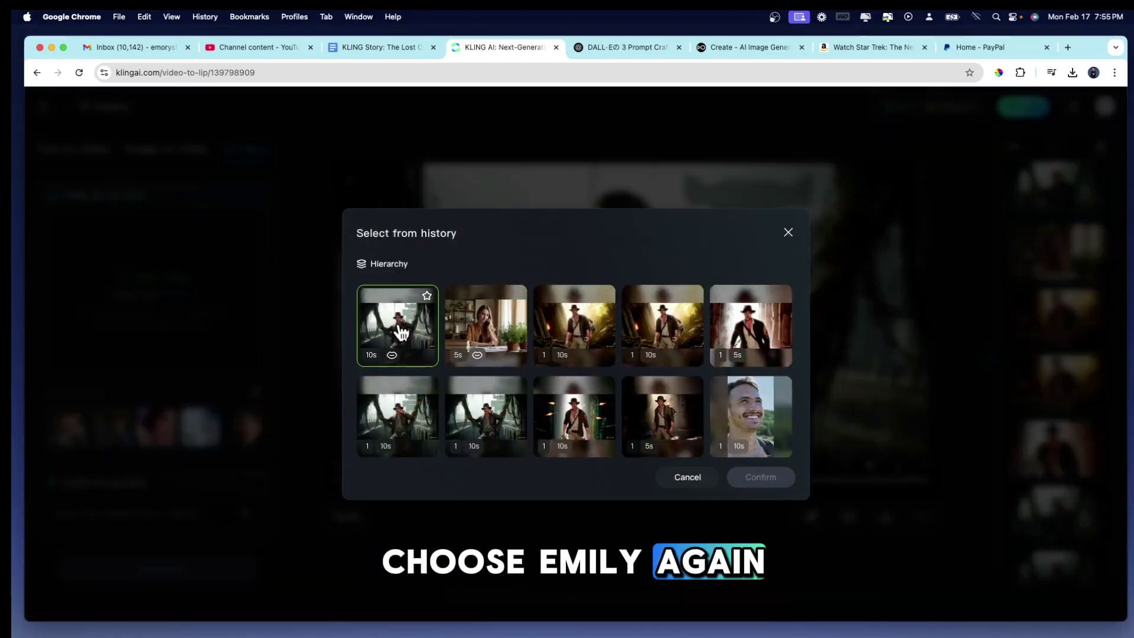
left_click(469, 325)
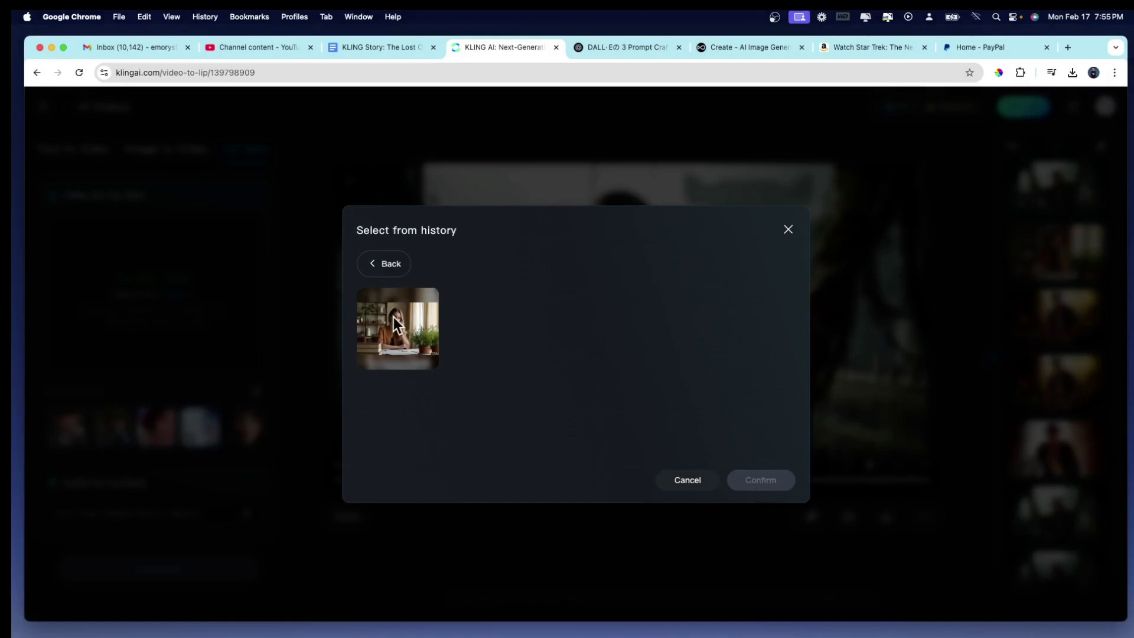
left_click(745, 481)
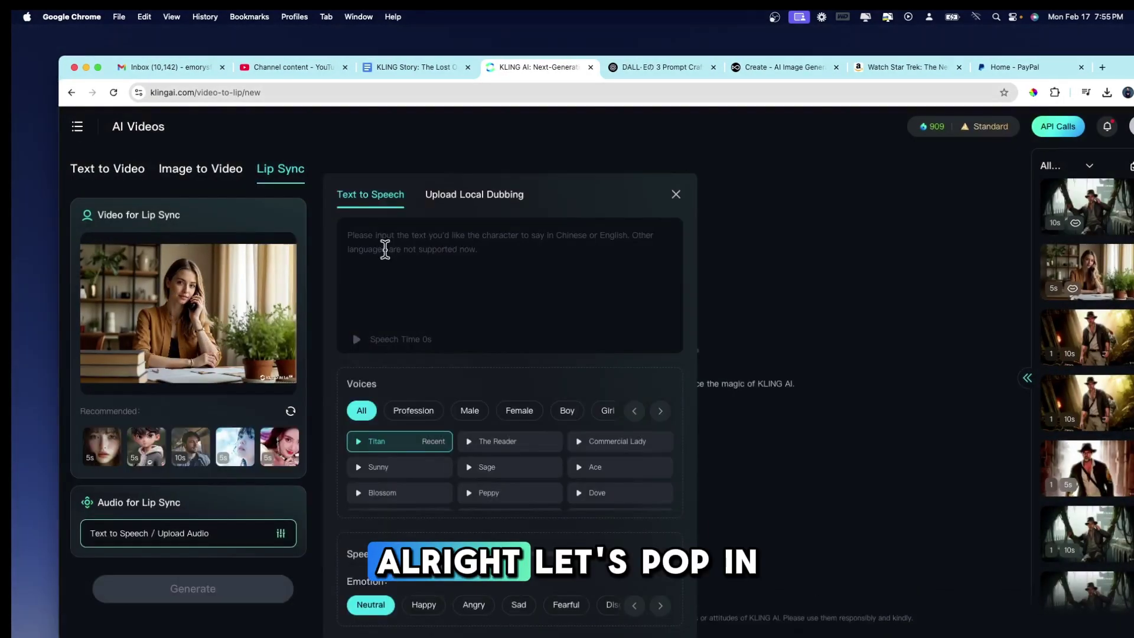
key("super+v")
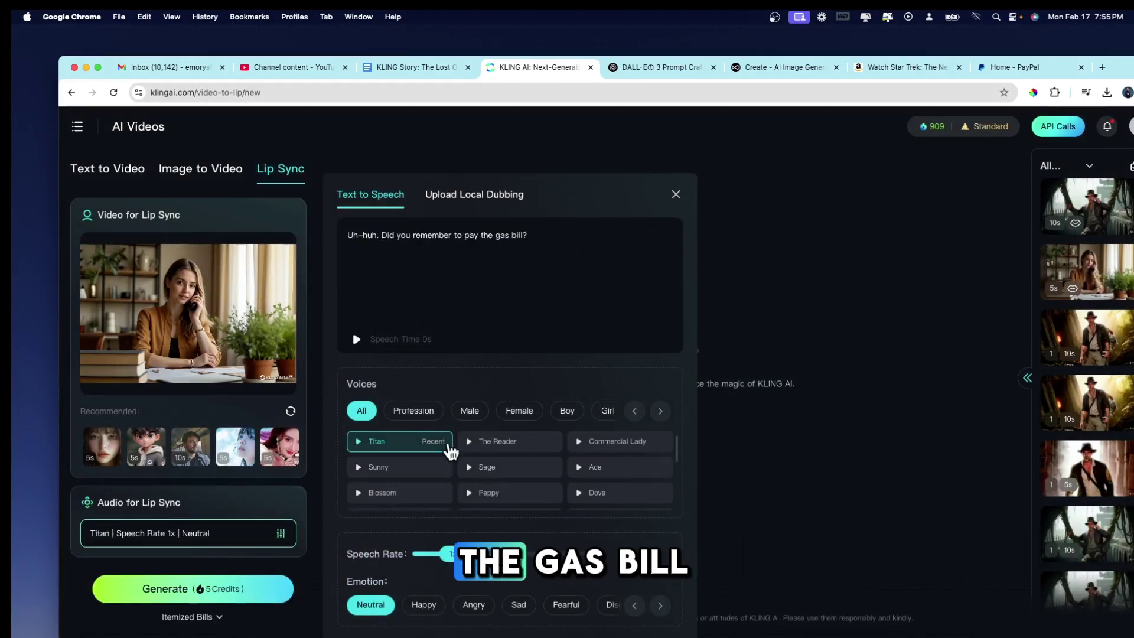
Step: Choose the female voice Helen for the gas bill line and play the resulting lip-synced clip
left_click(524, 416)
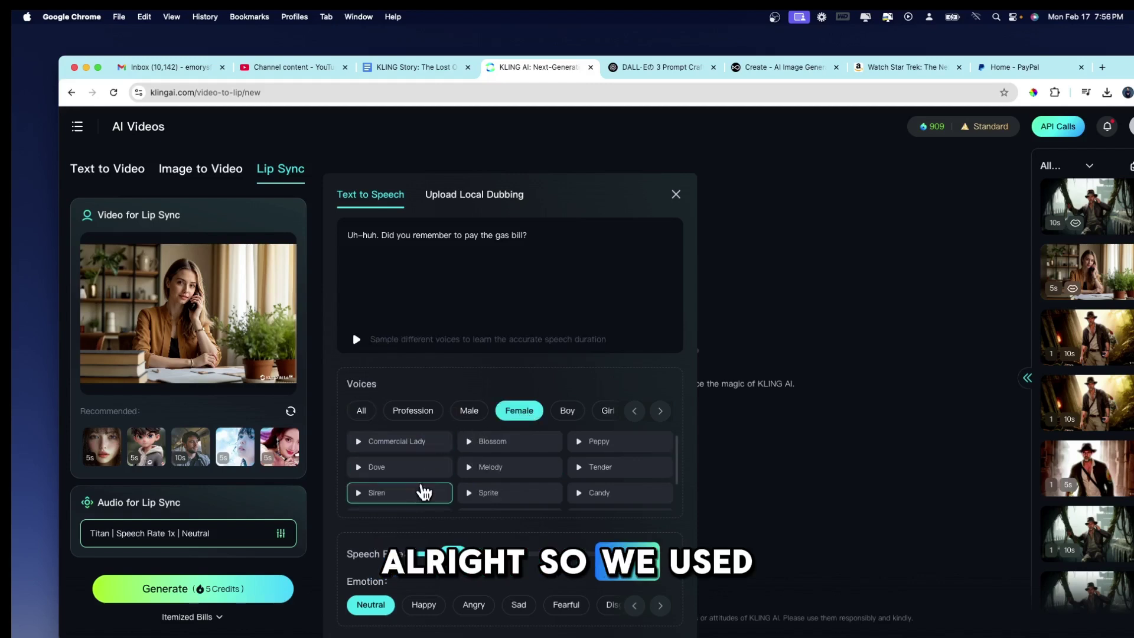
scroll(406, 469, "down", 2)
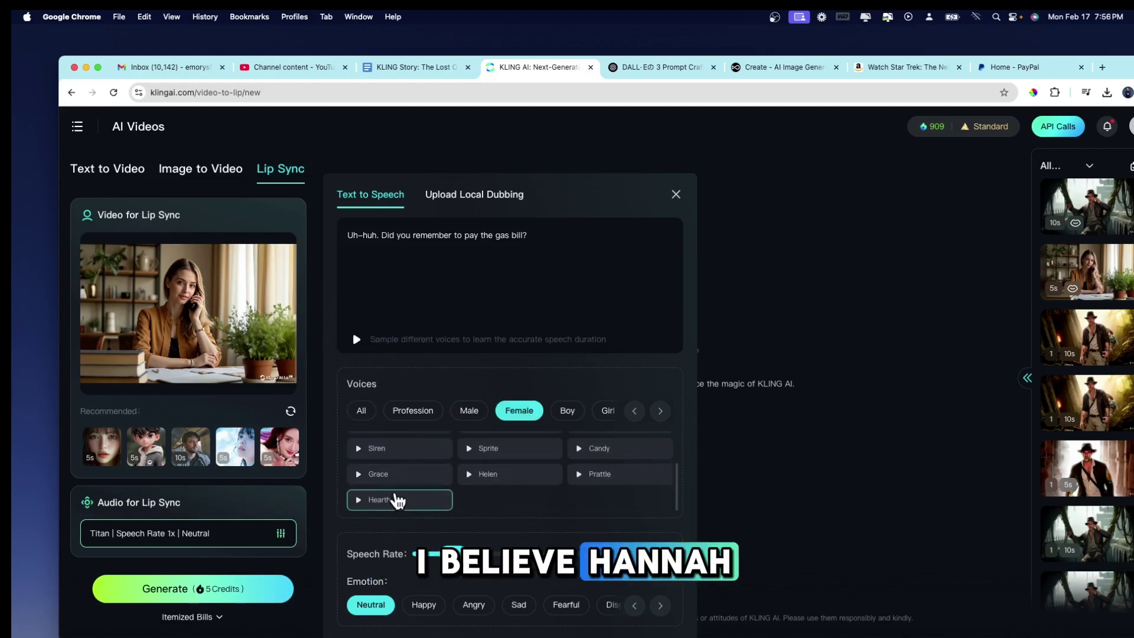
left_click(392, 504)
left_click(498, 478)
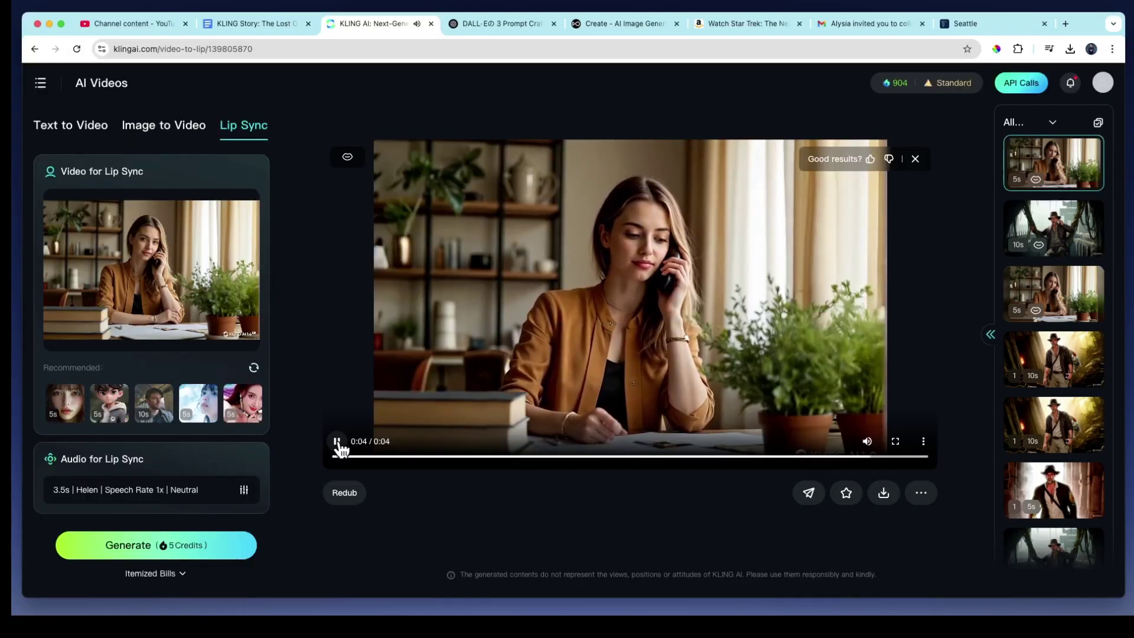
left_click(338, 443)
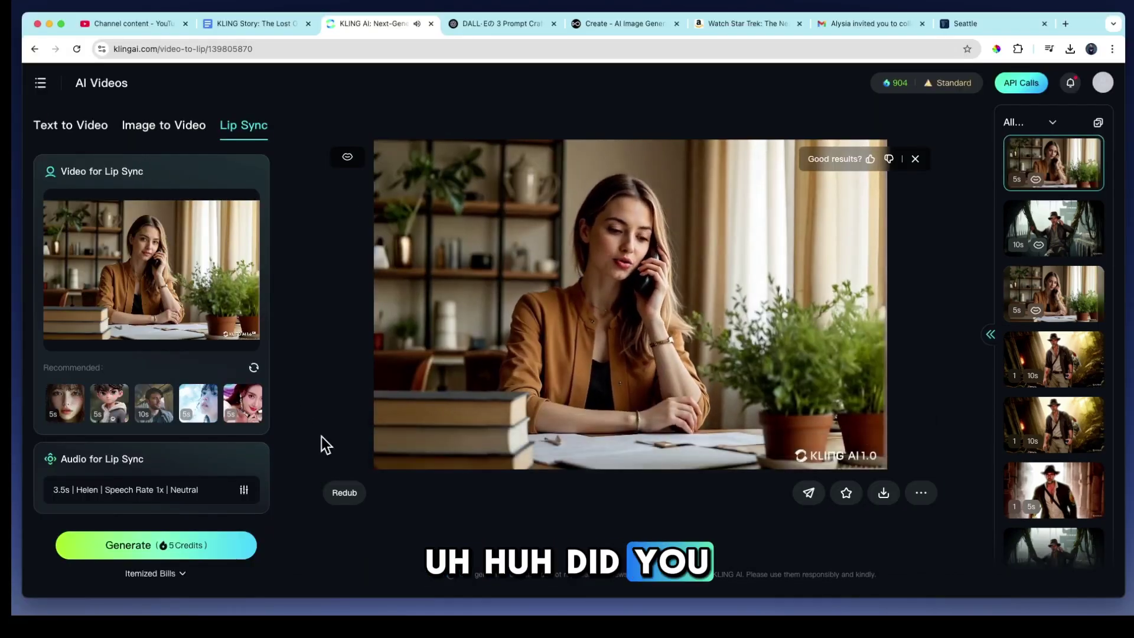
left_click(337, 443)
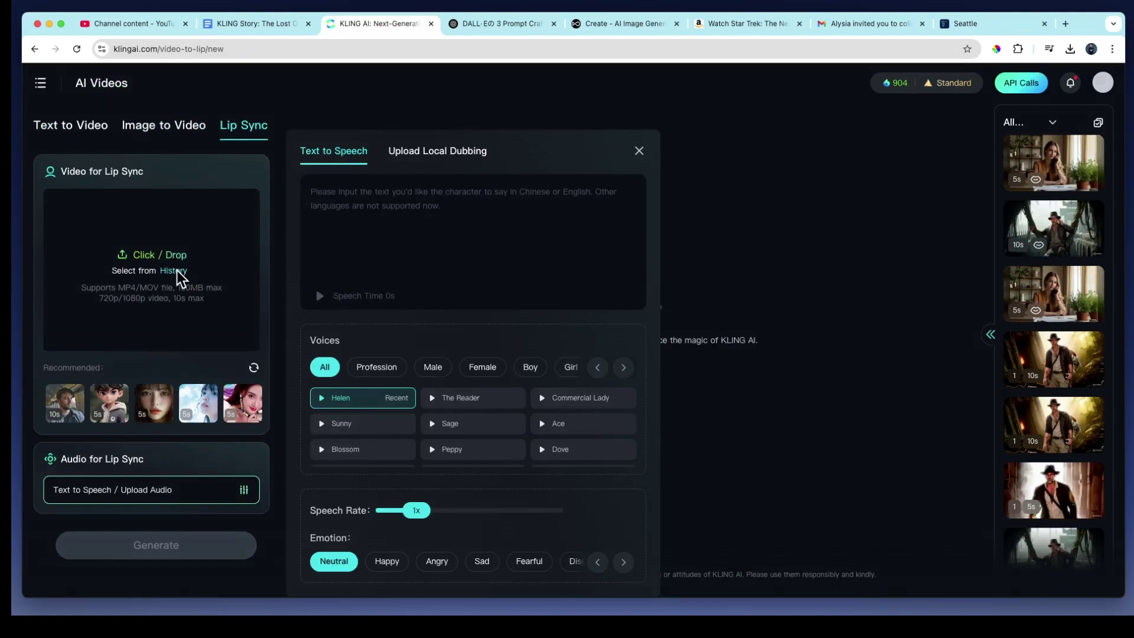
Step: Load the archaeologist's vine clip from history as the video for a new lip sync
left_click(178, 271)
scroll(570, 392, "down", 2)
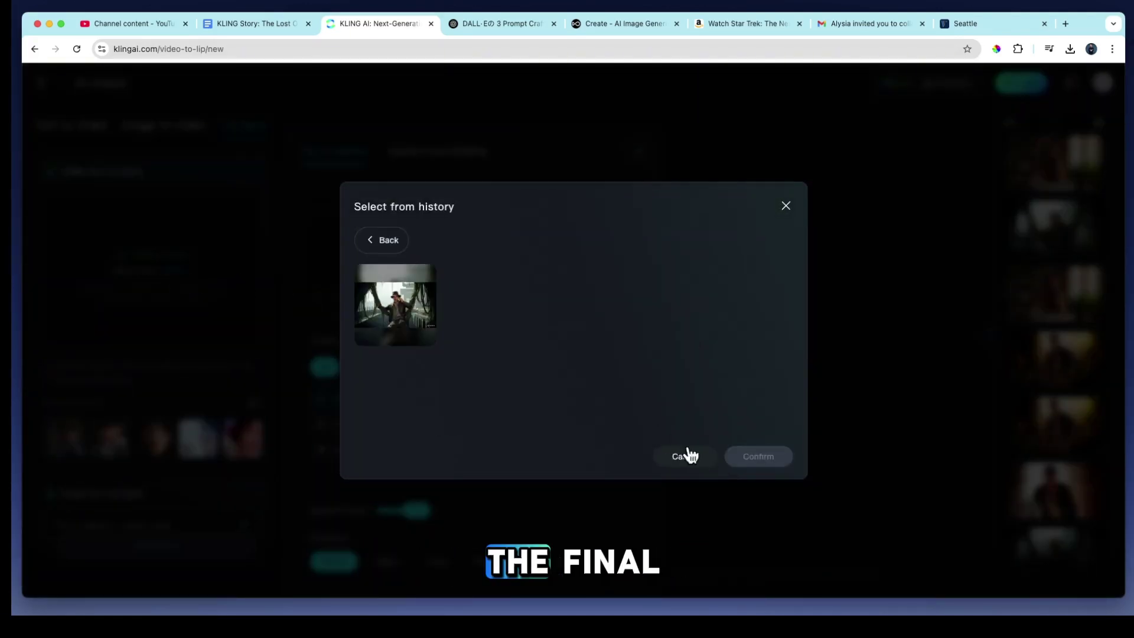
left_click(426, 324)
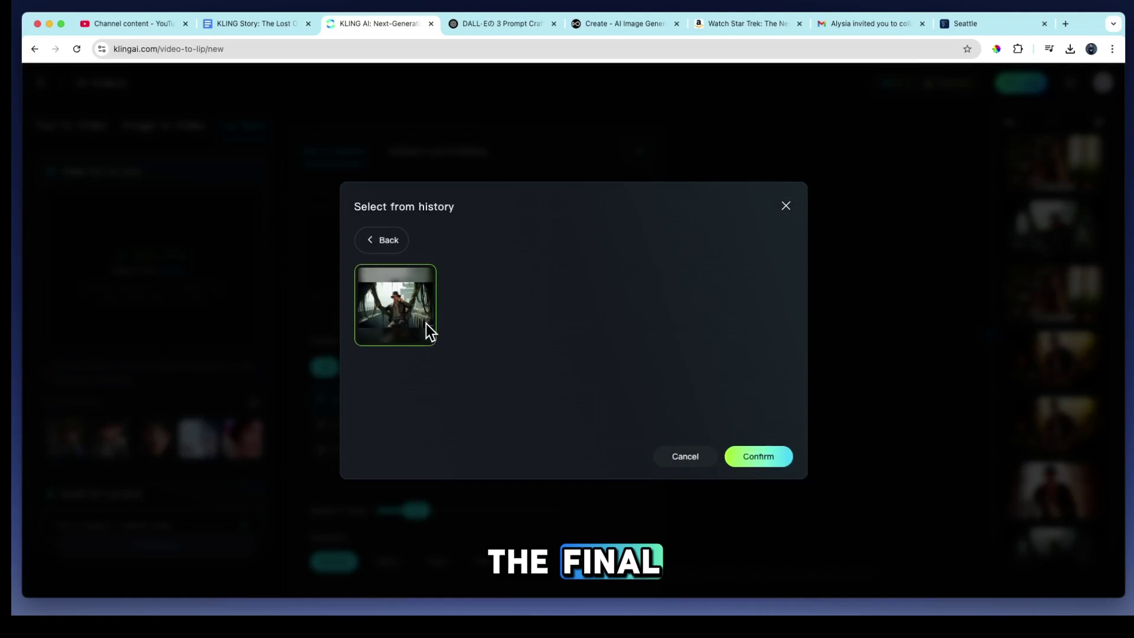
left_click(744, 460)
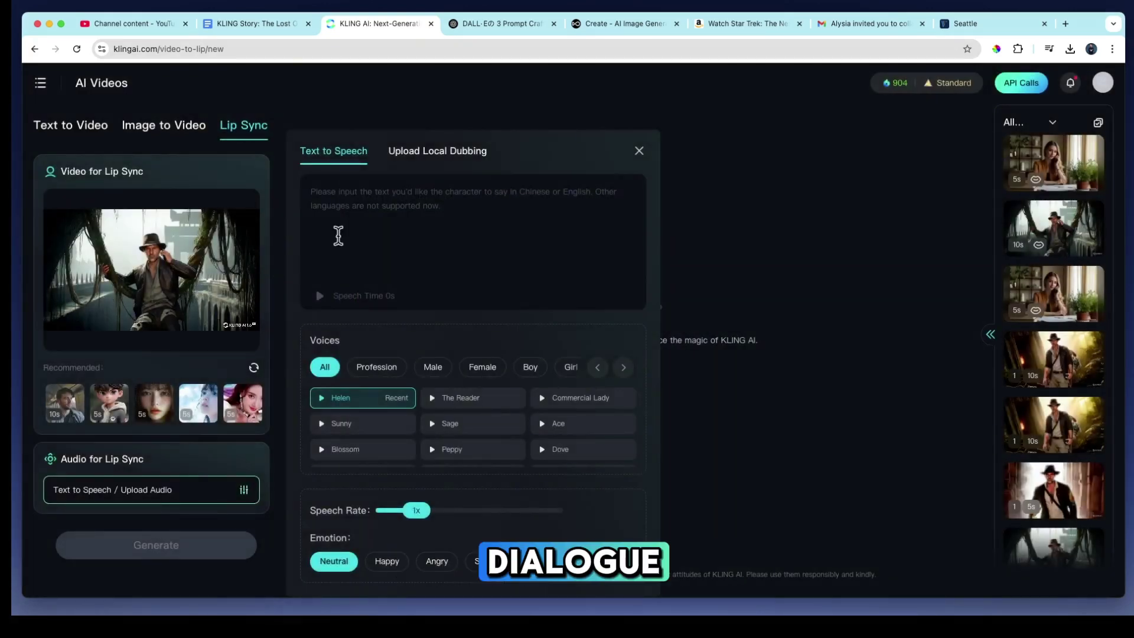
Step: Use the document's "WELL, I was going to" line through "Call ya later babe!" to generate the lip sync with Titan, 1.2x rate and Happy emotion
left_click(264, 22)
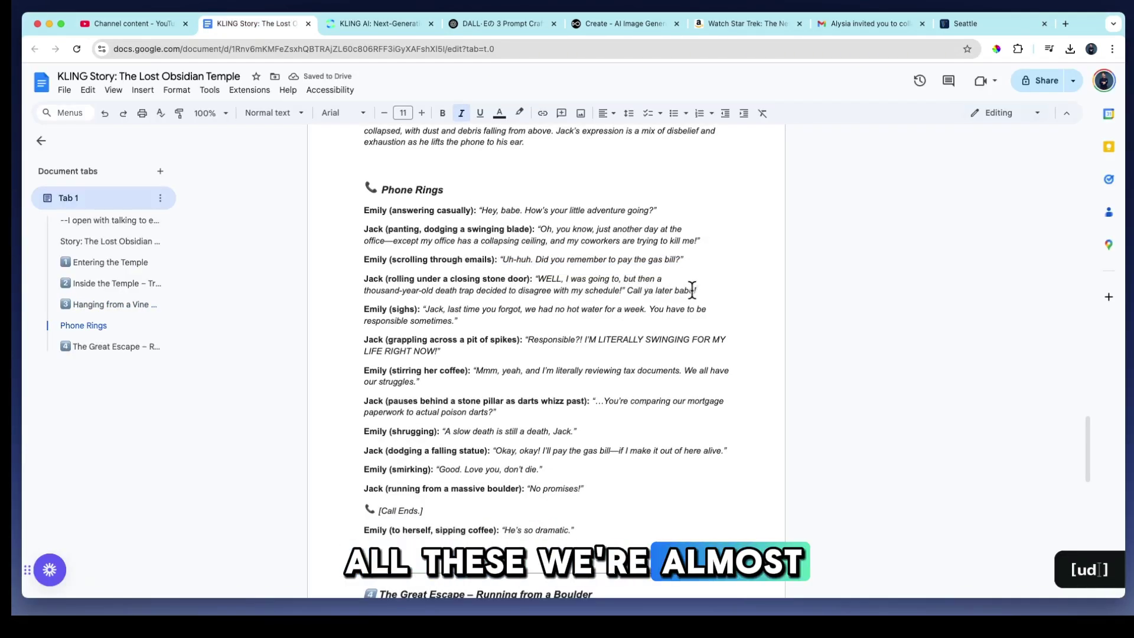
left_click_drag(698, 290, 548, 280)
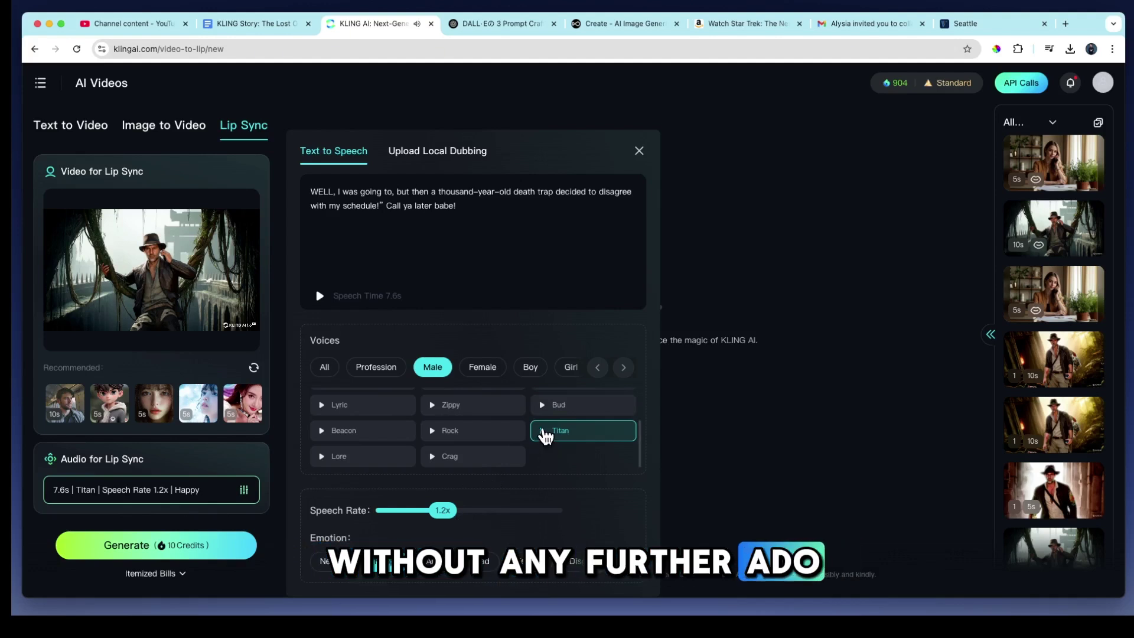
left_click(187, 540)
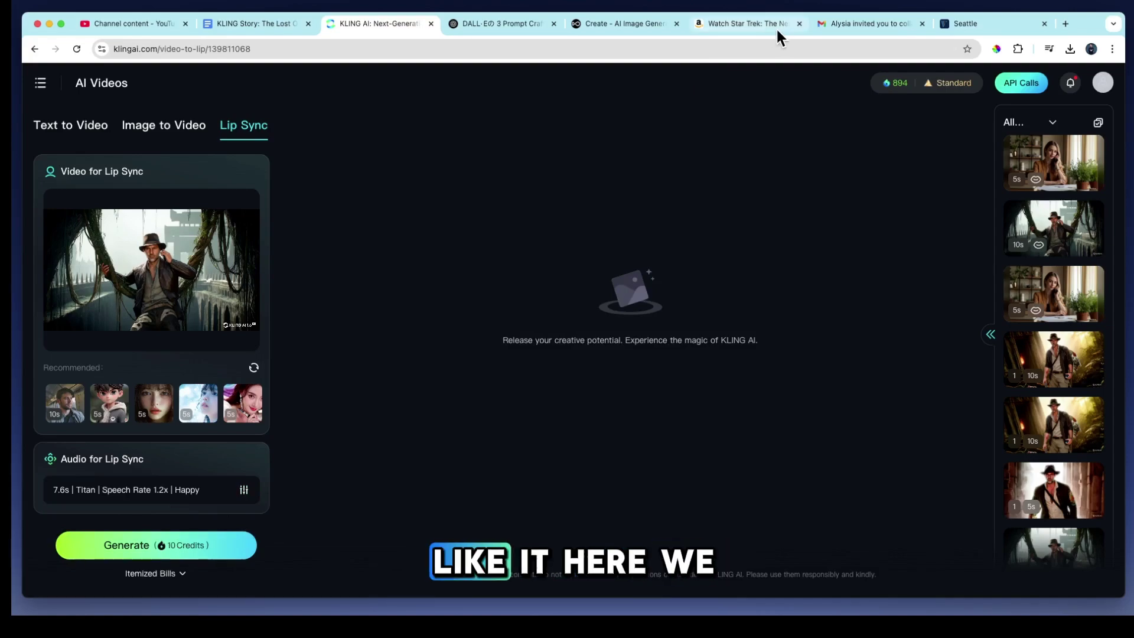